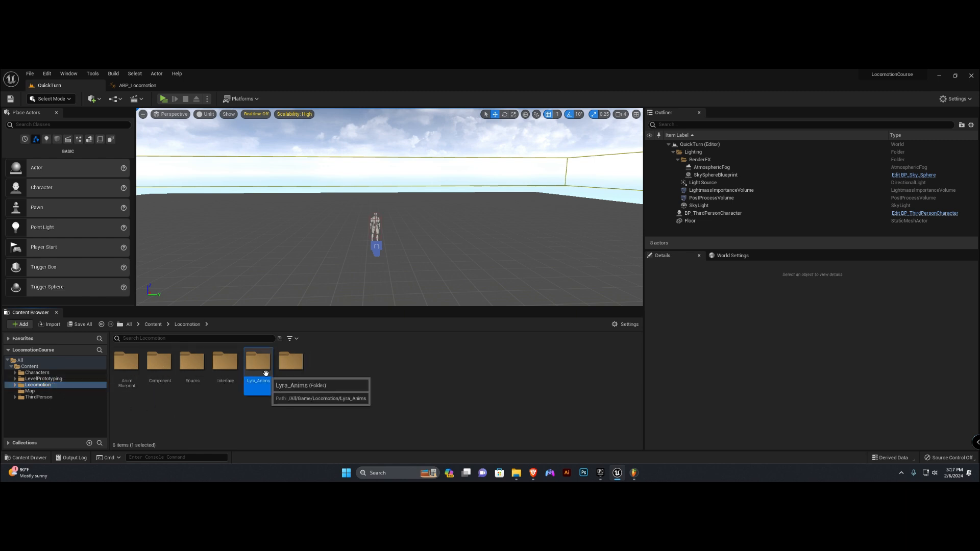
Create a folder named Leans inside the Lyra_Anims folder and open it.
double_click(258, 365)
scroll(357, 393, down, 5)
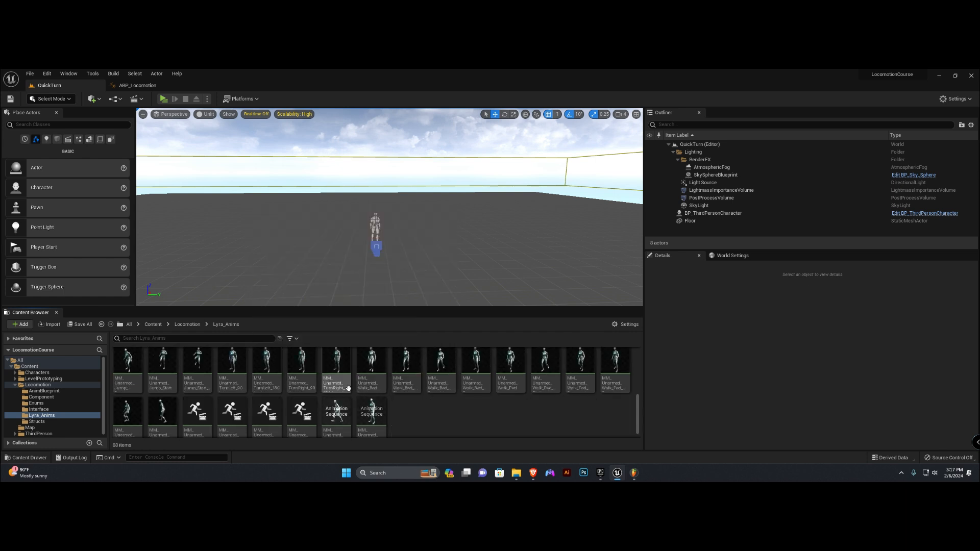
right_click(411, 405)
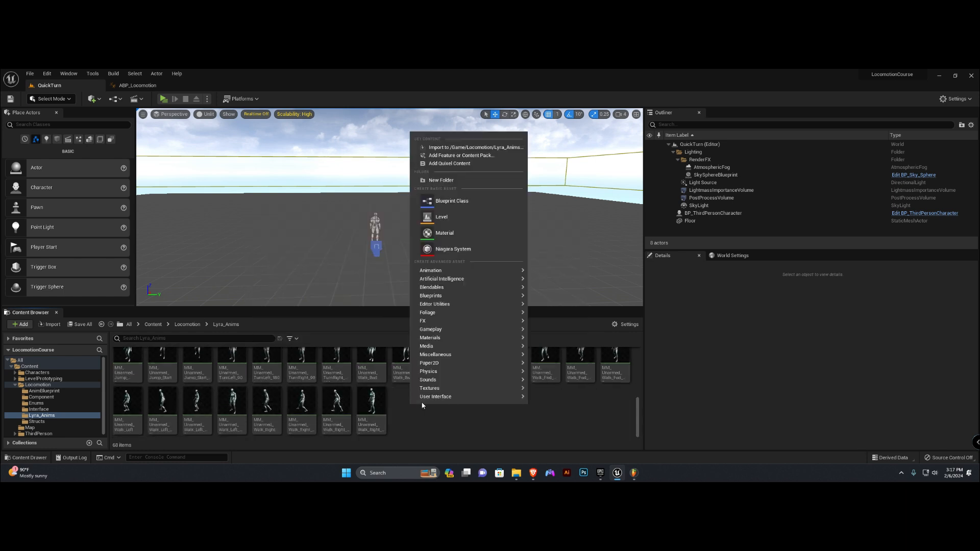
click(434, 181)
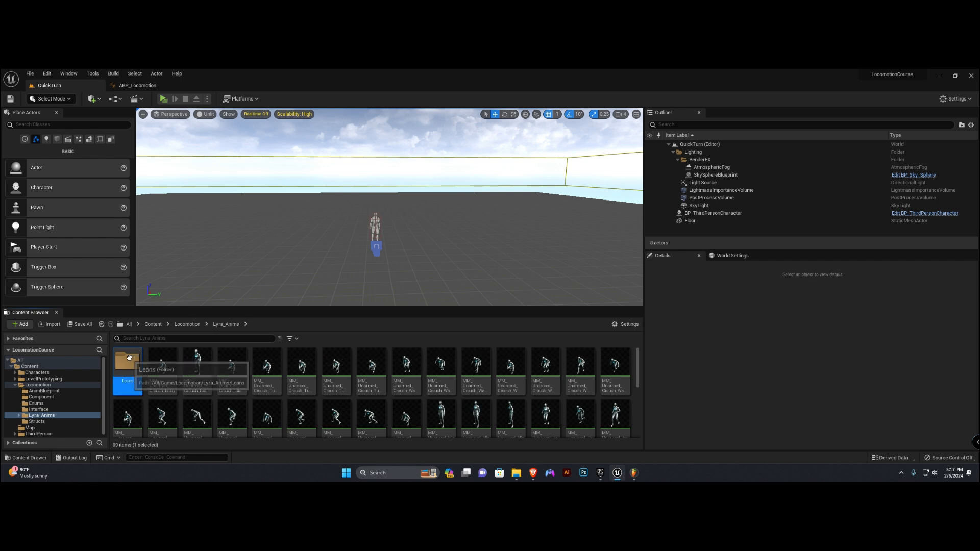
double_click(129, 362)
Import the three MM_Rifle_Jog lean FBX files (Center, Right, Left) from File Explorer into the Leans folder using the SK_Mannequin skeleton.
click(521, 473)
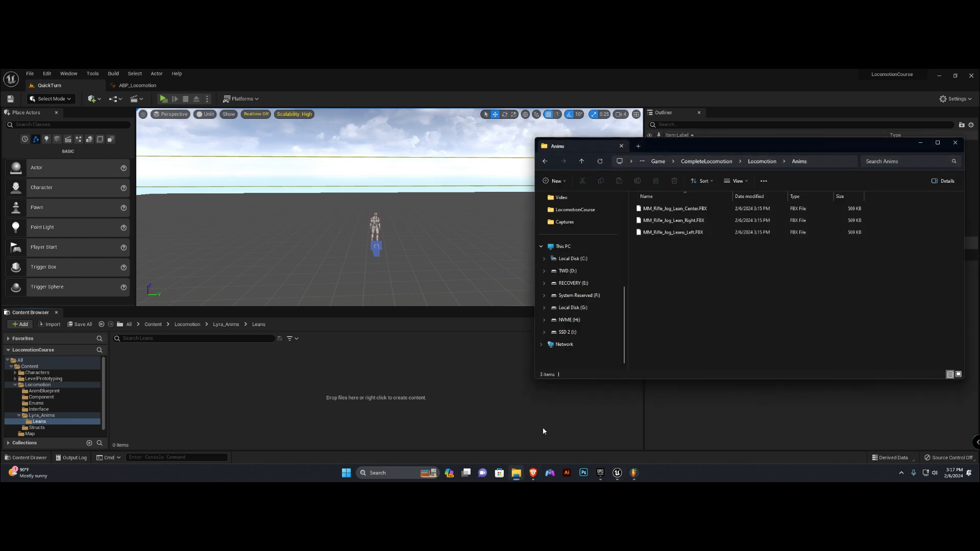
drag(672, 274, 705, 208)
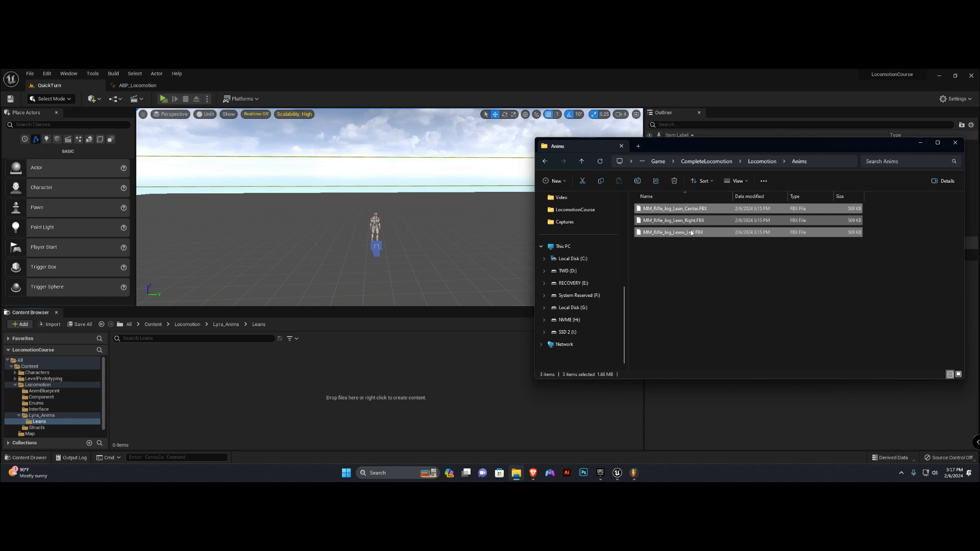
drag(686, 219, 359, 388)
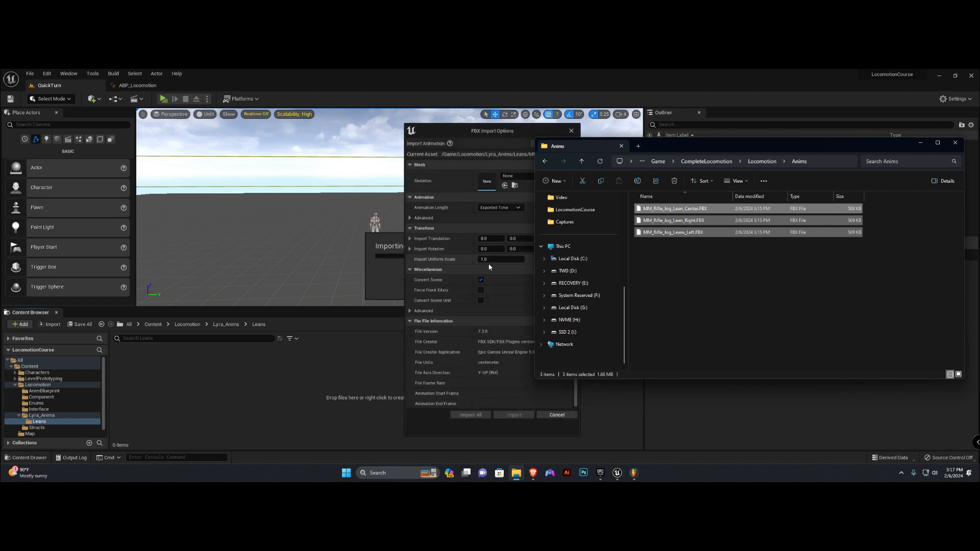
click(504, 136)
click(531, 176)
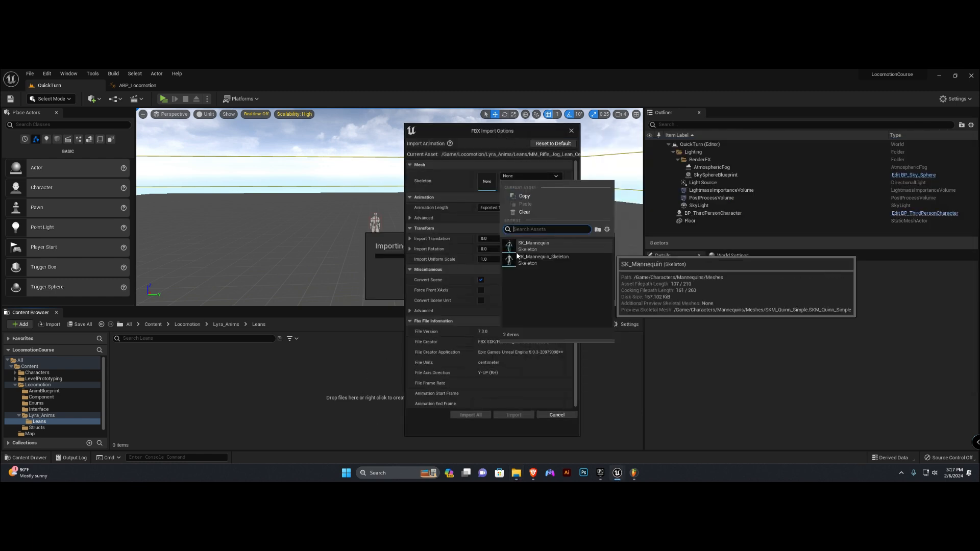
click(534, 254)
click(470, 415)
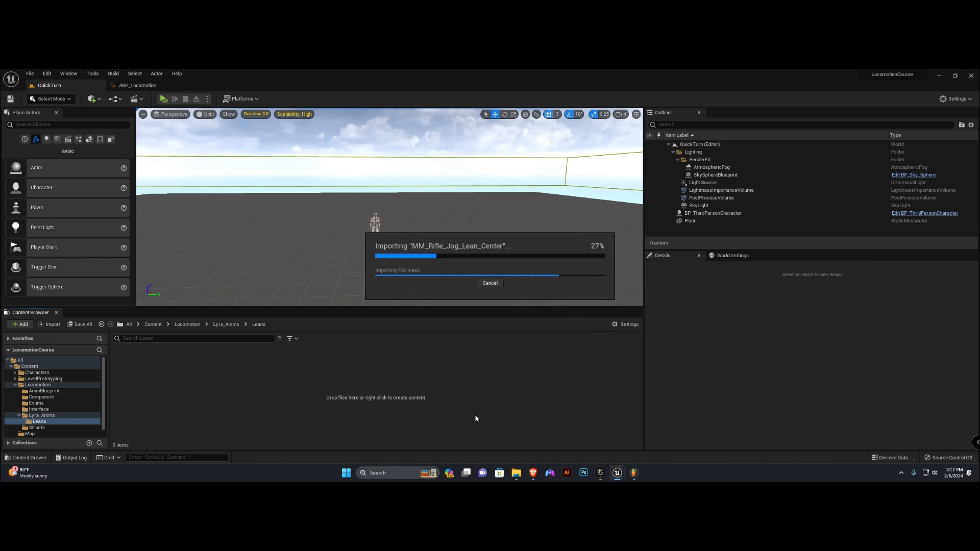
Open the MM_Rifle_Jog_Lean_Center animation, enlarge its preview and bring the character into close view.
mouse_move(133, 366)
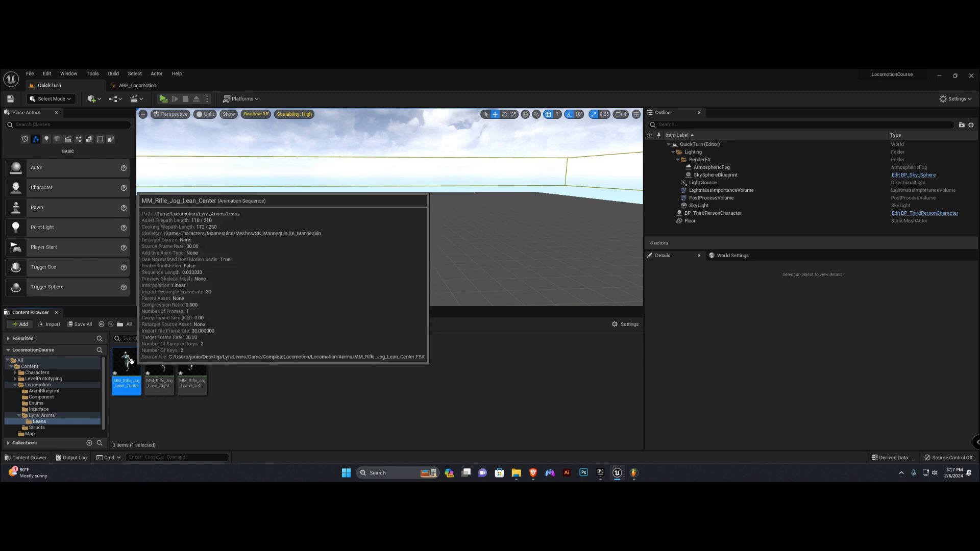
double_click(134, 362)
drag(210, 86, 219, 86)
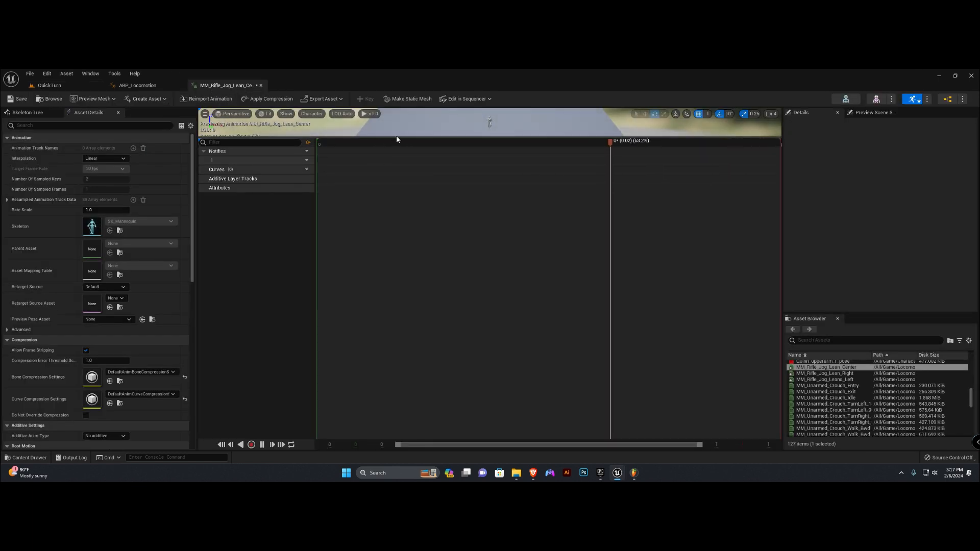
drag(393, 137, 393, 350)
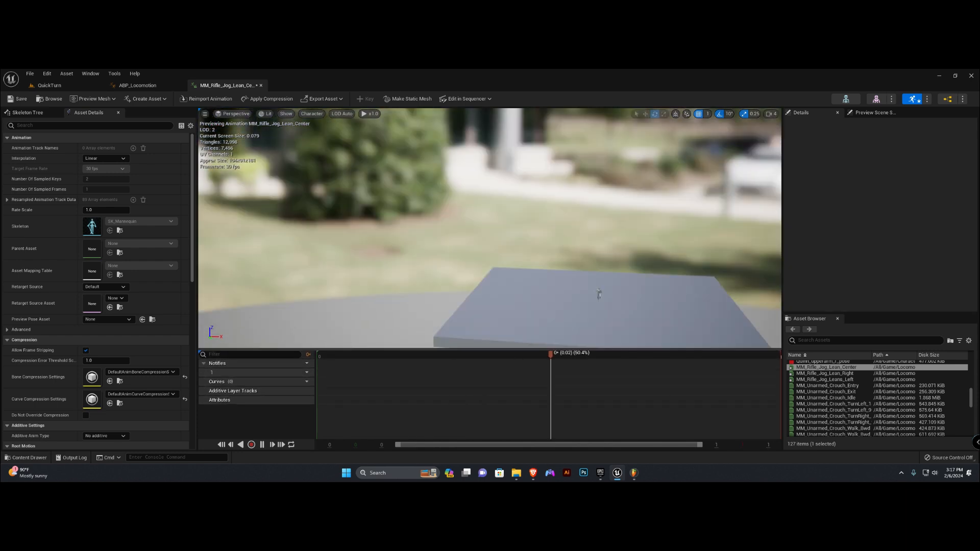
key(w)
mouse_move(490, 228)
right_down()
mouse_move(516, 286)
mouse_move(485, 261)
mouse_move(511, 251)
mouse_move(485, 291)
mouse_move(488, 225)
mouse_move(473, 217)
mouse_move(472, 227)
right_up()
key(w)
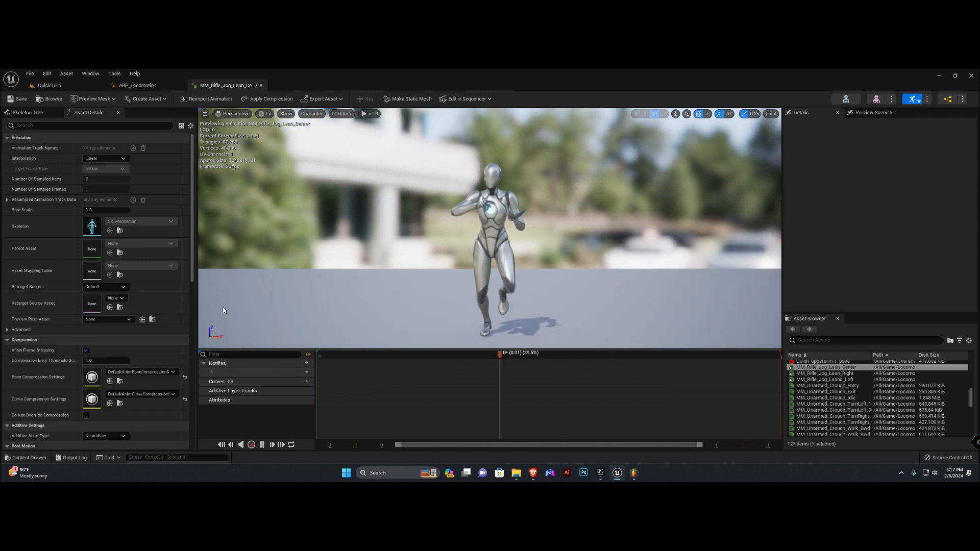
Preview the MM_Rifle_Jog_Lean_Right and MM_Rifle_Jog_Leans_Left poses and return to MM_Rifle_Jog_Lean_Center.
click(845, 373)
click(827, 380)
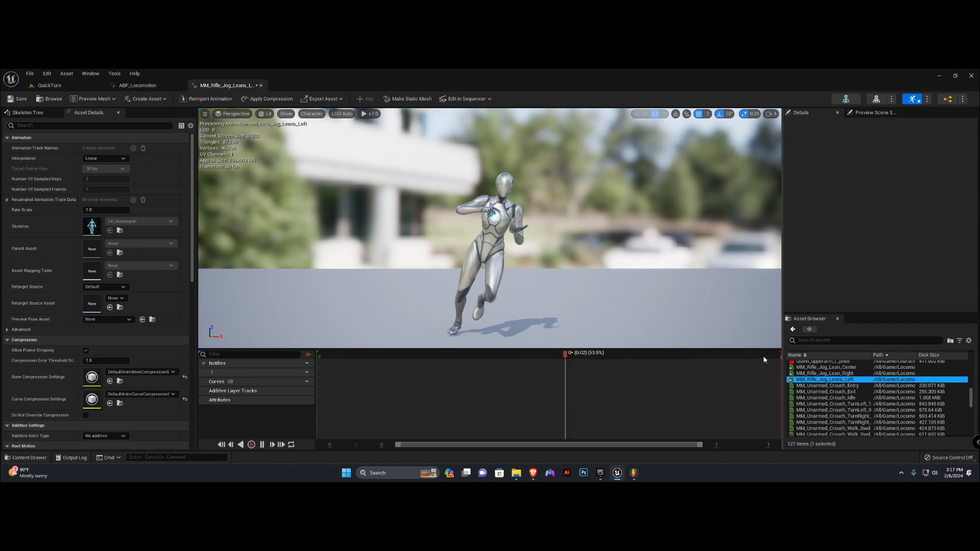
click(844, 367)
Make MM_Rifle_Jog_Lean_Center a Local Space additive with base pose type Selected animation frame and itself as base pose animation.
scroll(110, 333, down, 5)
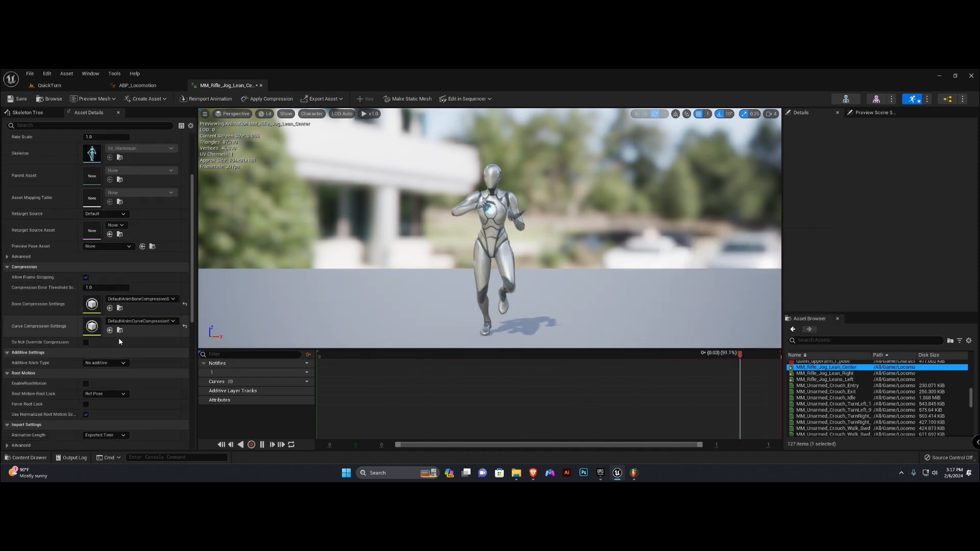
scroll(77, 298, down, 1)
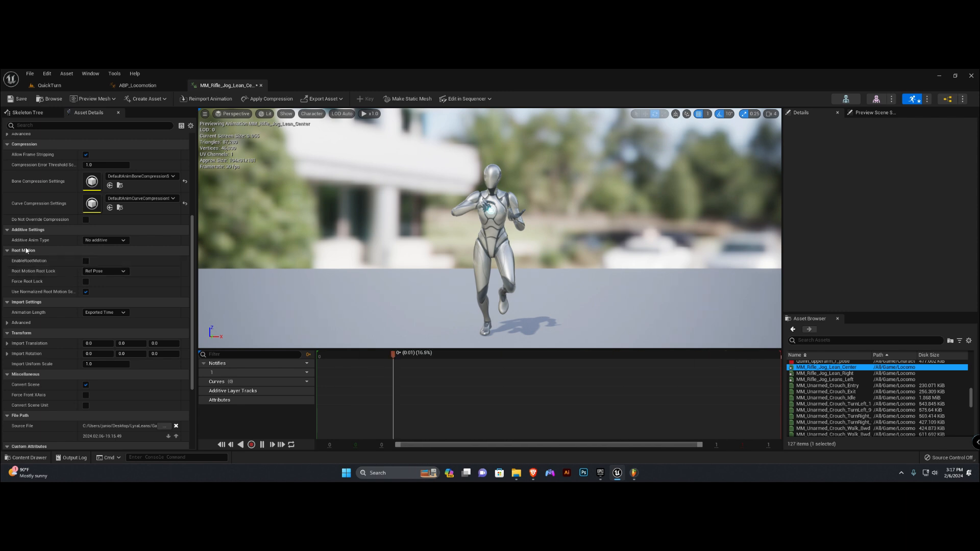
click(110, 240)
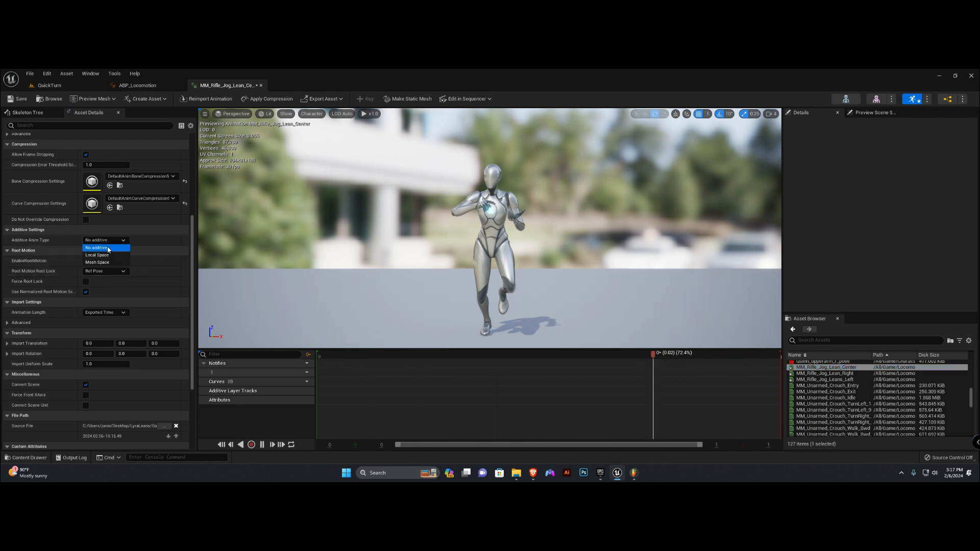
click(108, 255)
click(112, 250)
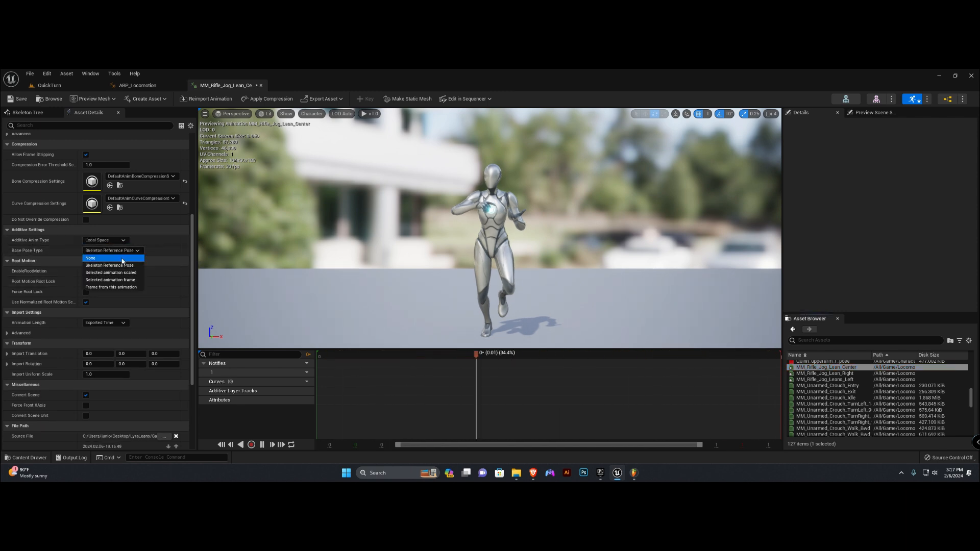
click(117, 280)
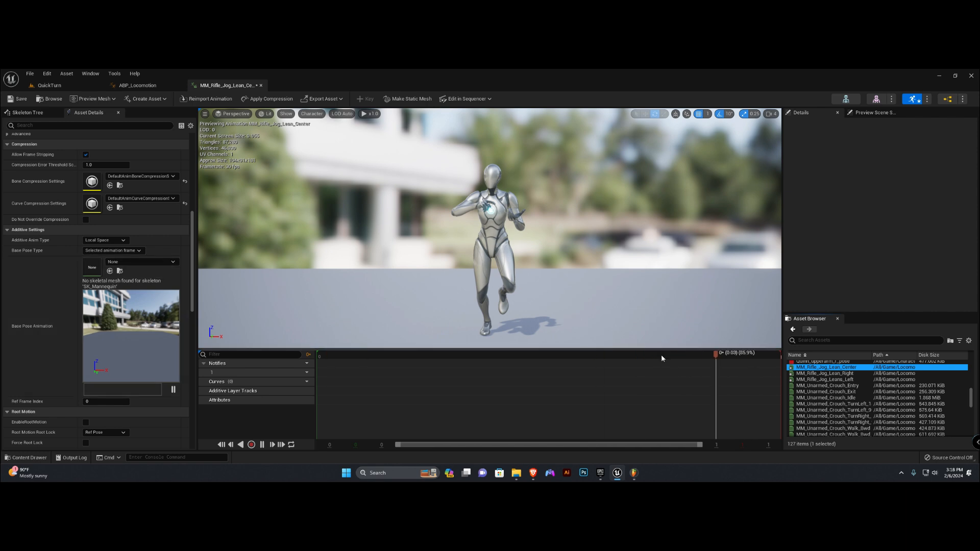
drag(828, 368, 133, 266)
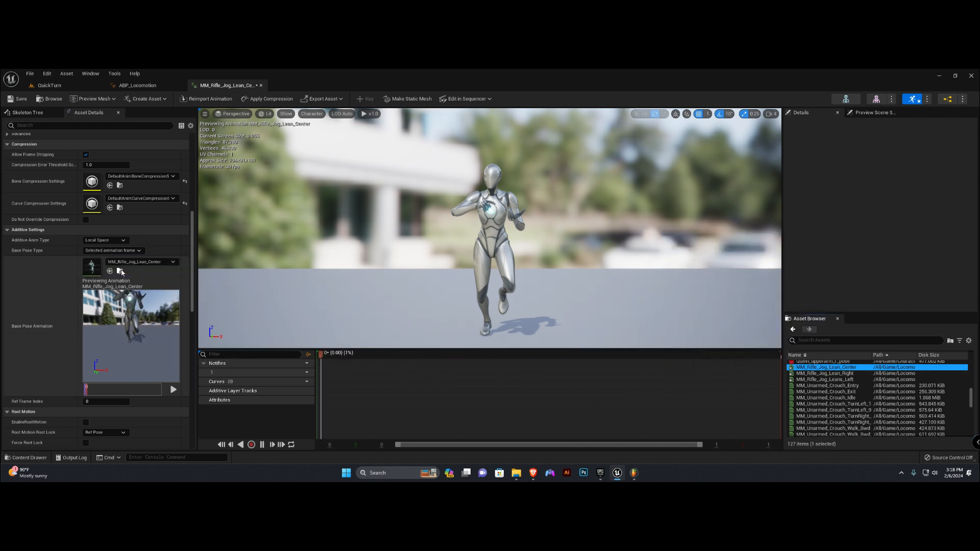
Make MM_Rifle_Jog_Lean_Right a Local Space additive with base pose type Selected animation frame and MM_Rifle_Jog_Lean_Center as base pose.
double_click(826, 373)
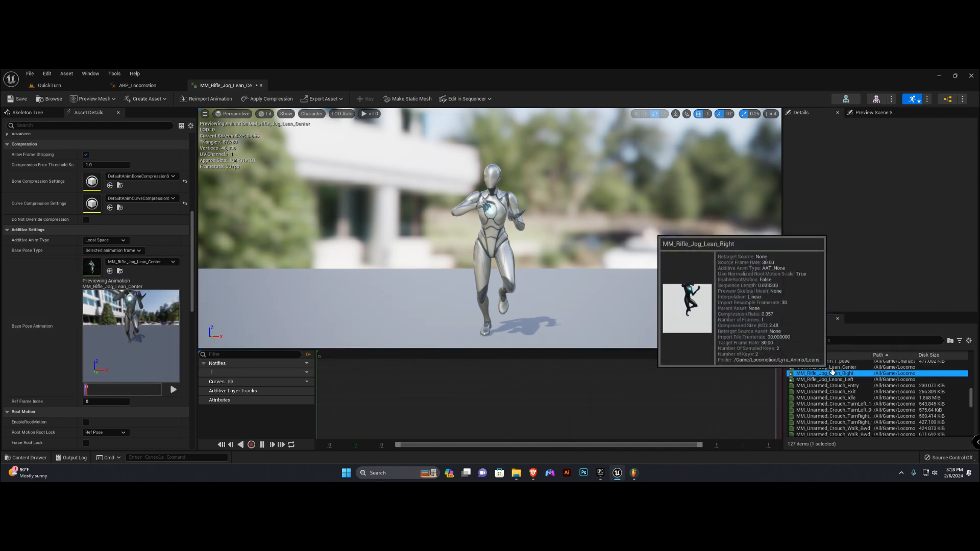
click(105, 240)
click(103, 254)
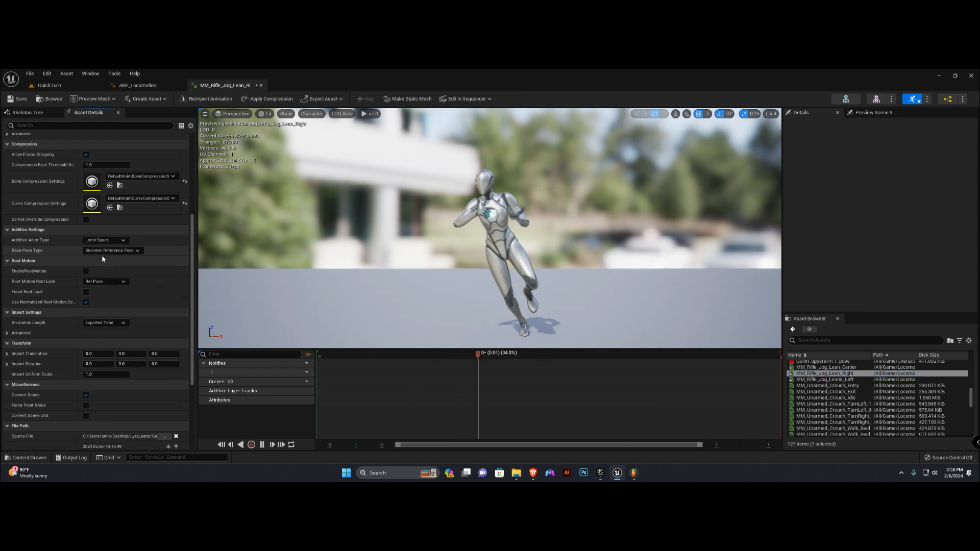
click(113, 250)
click(119, 280)
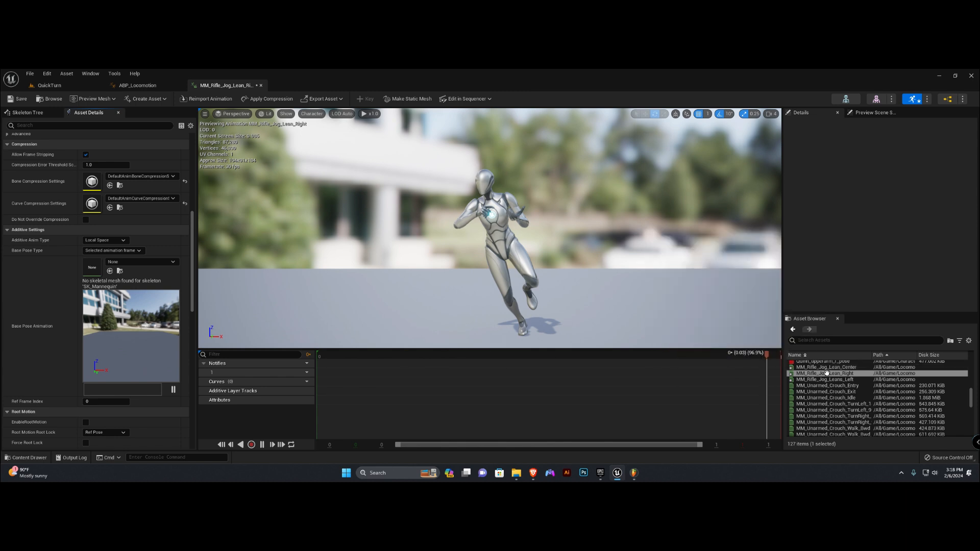
drag(837, 367, 173, 266)
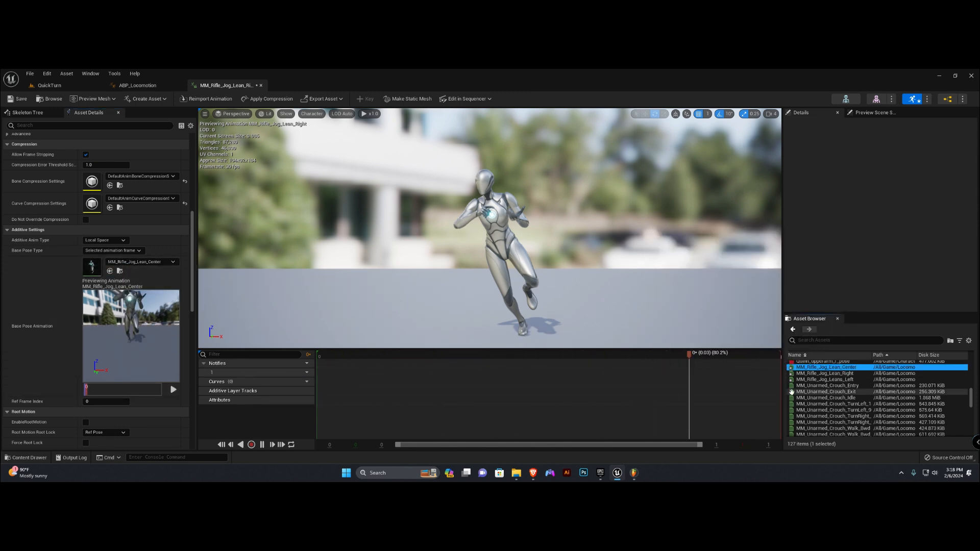
Make MM_Rifle_Jog_Leans_Left a Local Space additive with base pose type Selected animation frame and MM_Rifle_Jog_Lean_Center as base pose.
click(831, 380)
double_click(831, 380)
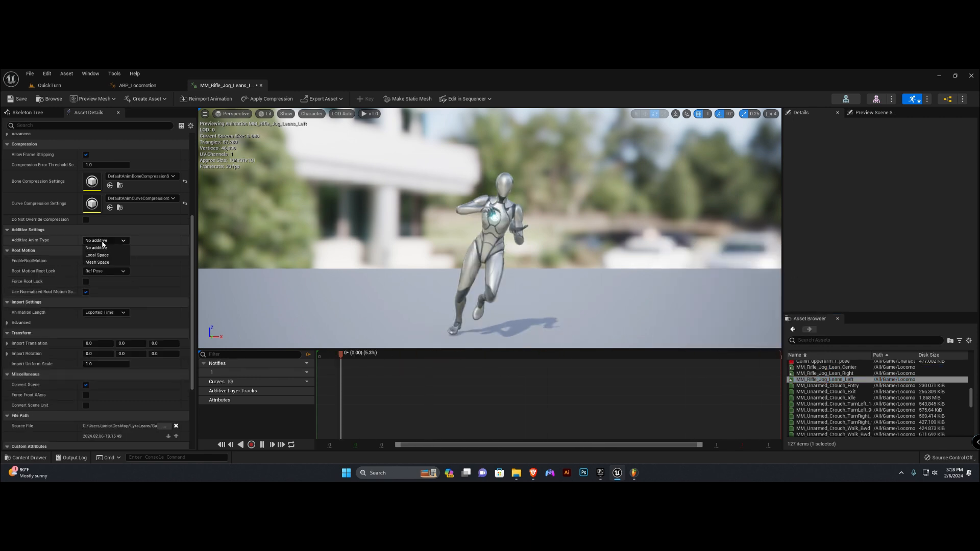
click(112, 251)
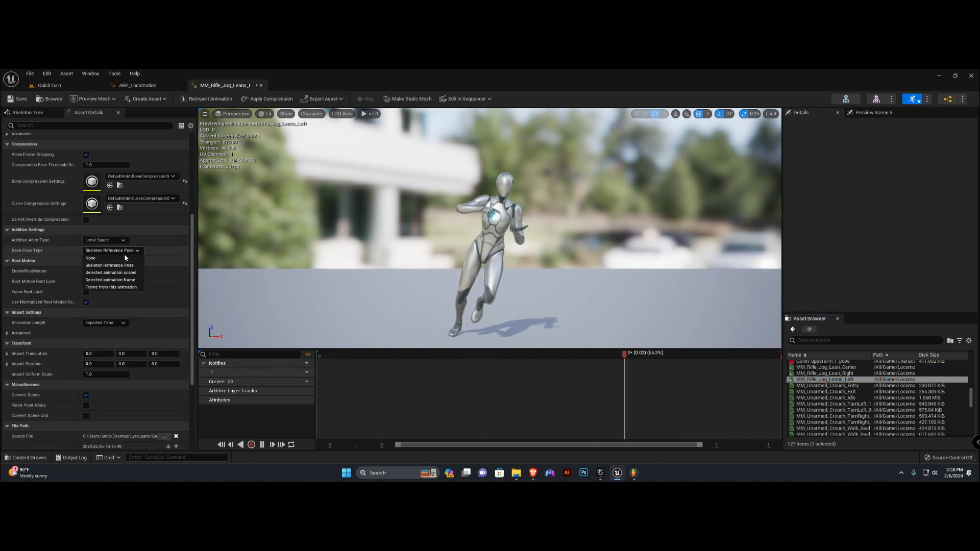
click(105, 272)
click(826, 368)
drag(826, 367, 106, 264)
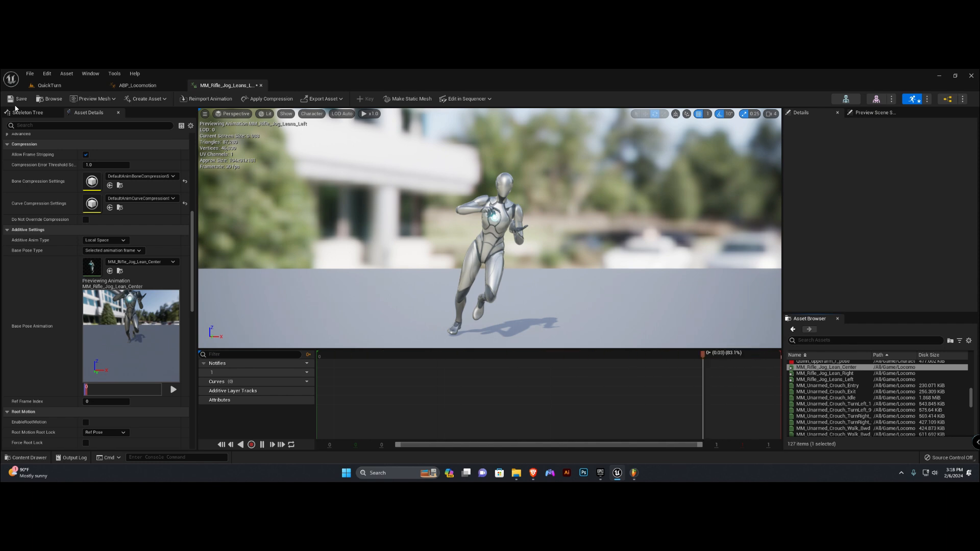
Save all three lean animations and close the animation editor, returning to the QuickTurn level.
click(18, 99)
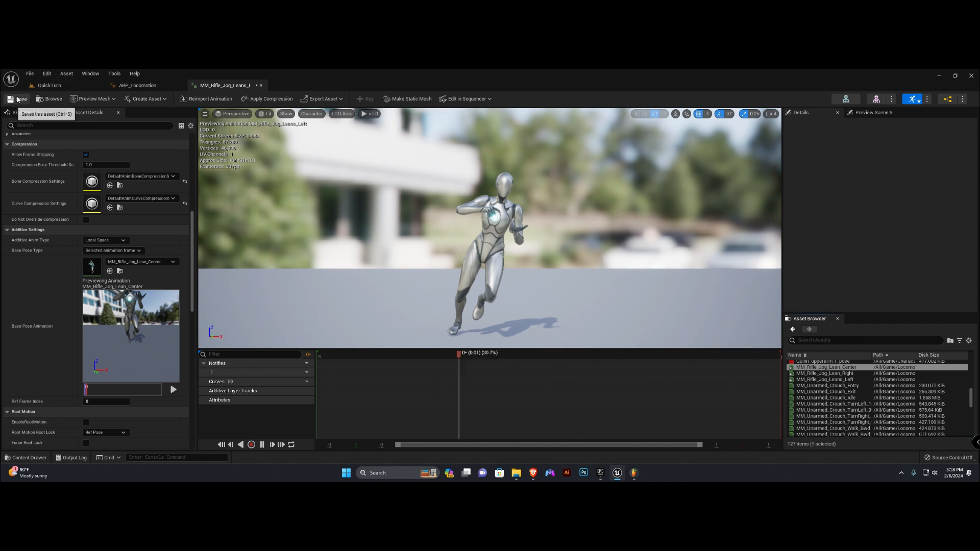
click(260, 86)
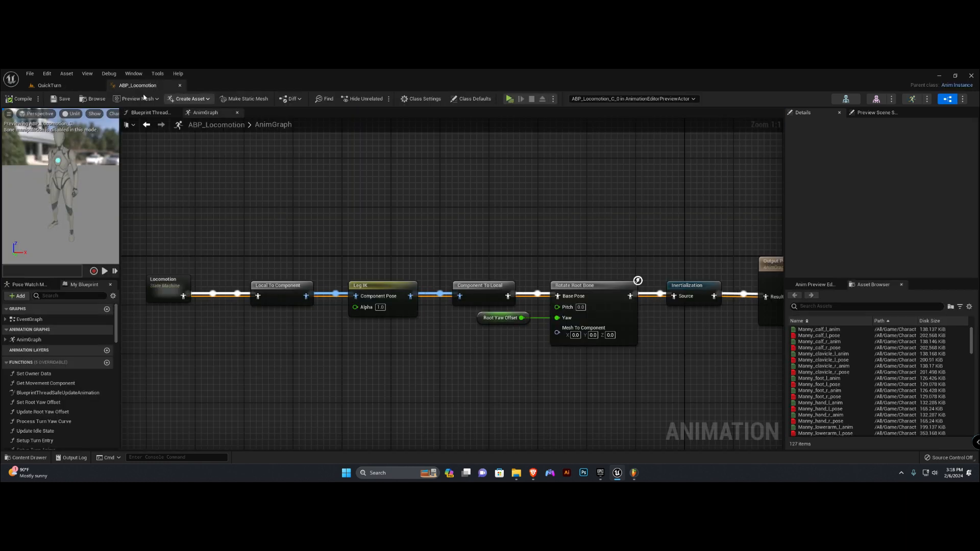
click(64, 85)
click(87, 326)
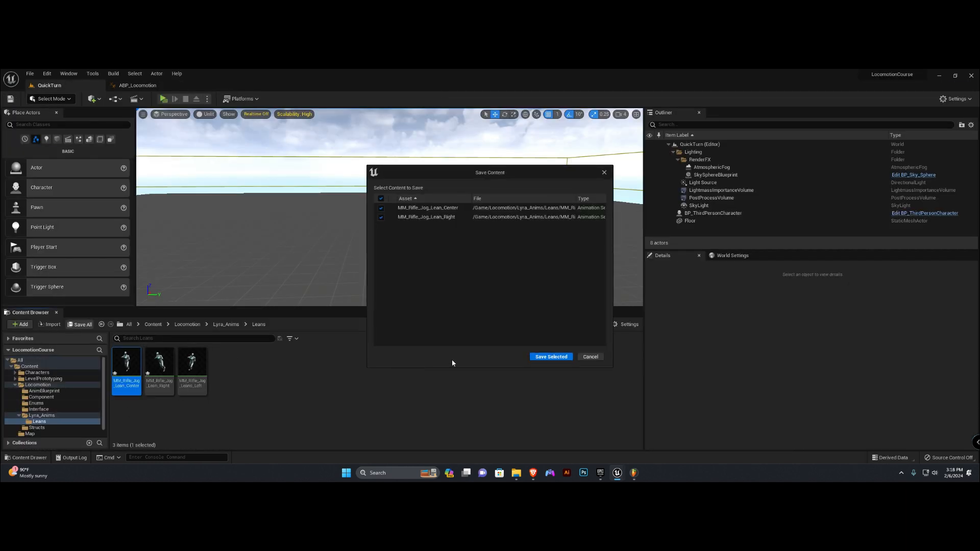
click(542, 358)
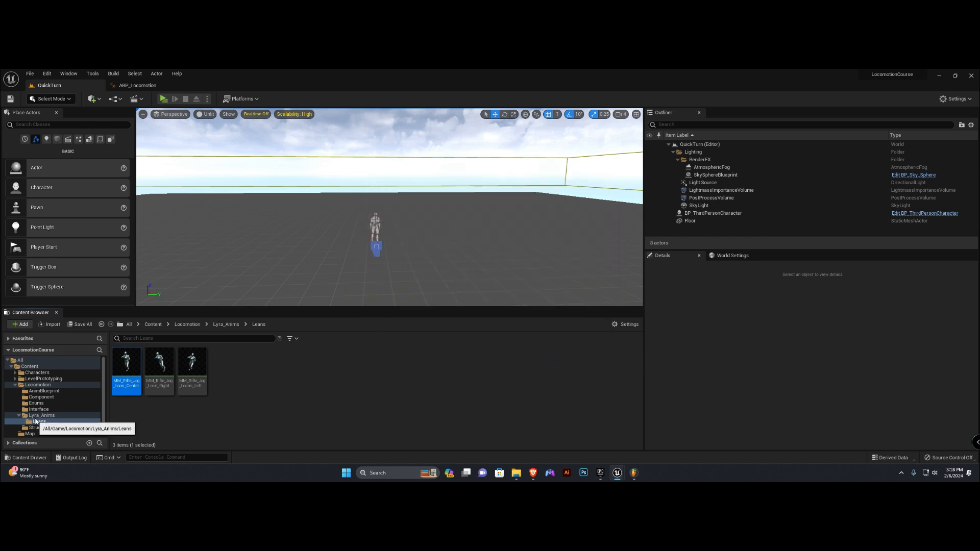
click(38, 415)
scroll(153, 378, down, 3)
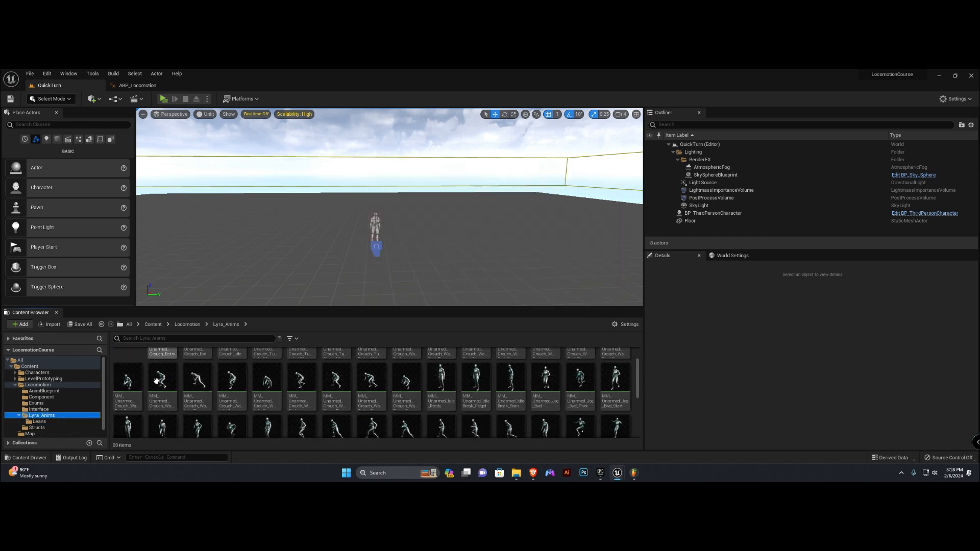
scroll(176, 381, up, 3)
double_click(132, 365)
Create a Blend Space named BS_Leans for the SK_Mannequin skeleton in the Leans folder and open it docked in the main window.
right_click(236, 372)
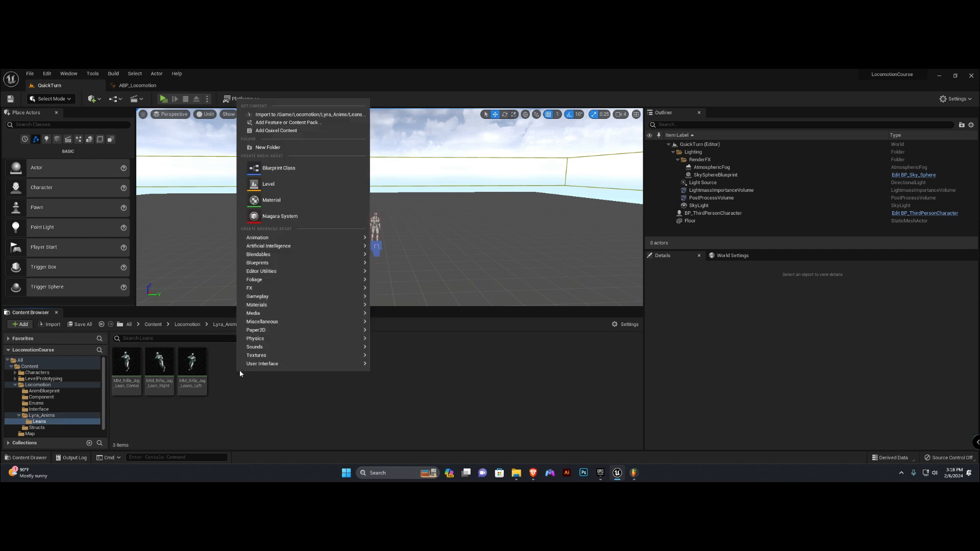
mouse_move(285, 238)
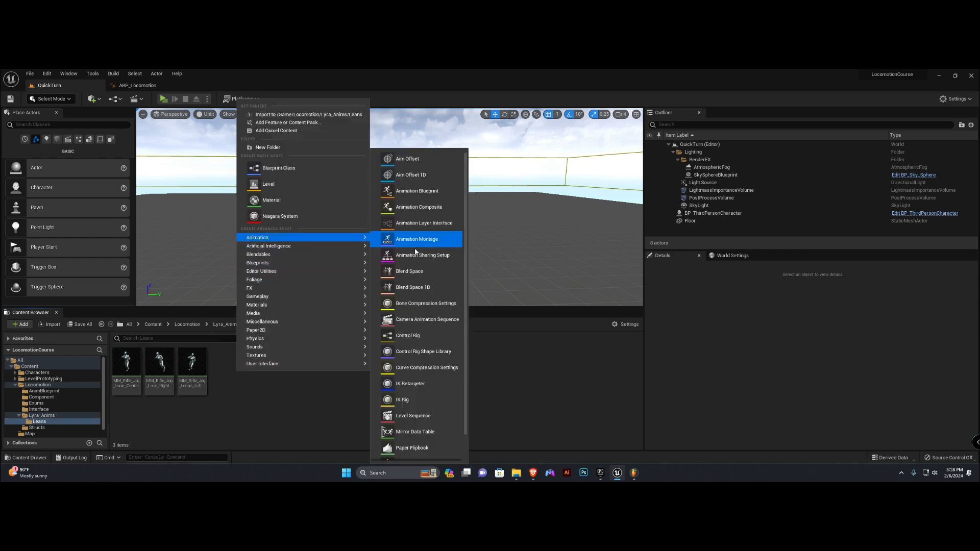
click(414, 265)
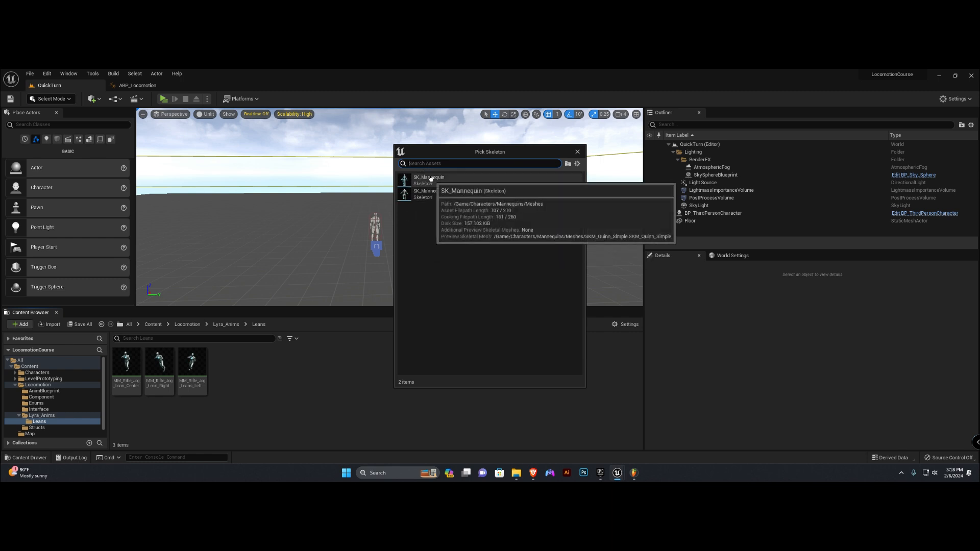
click(435, 184)
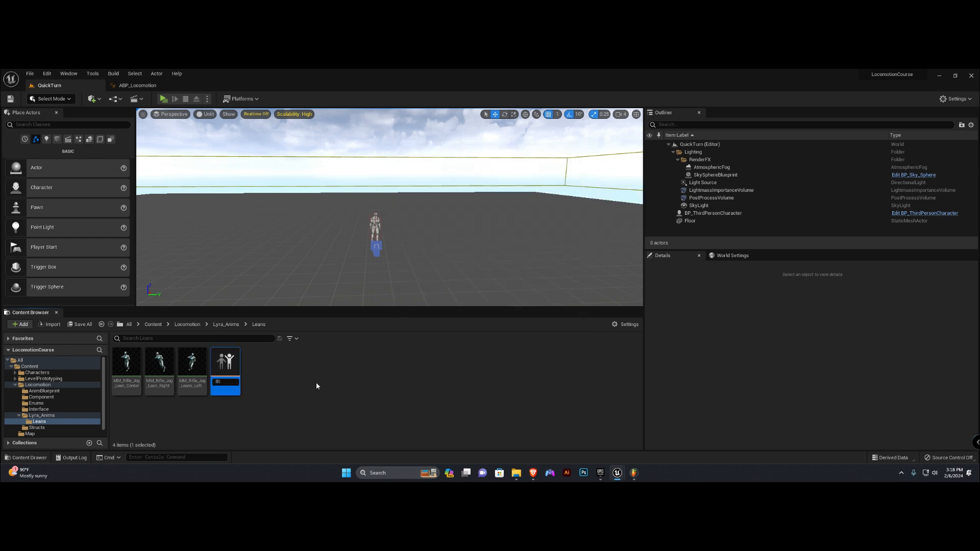
text(BS_Leans)
key(Return)
double_click(126, 366)
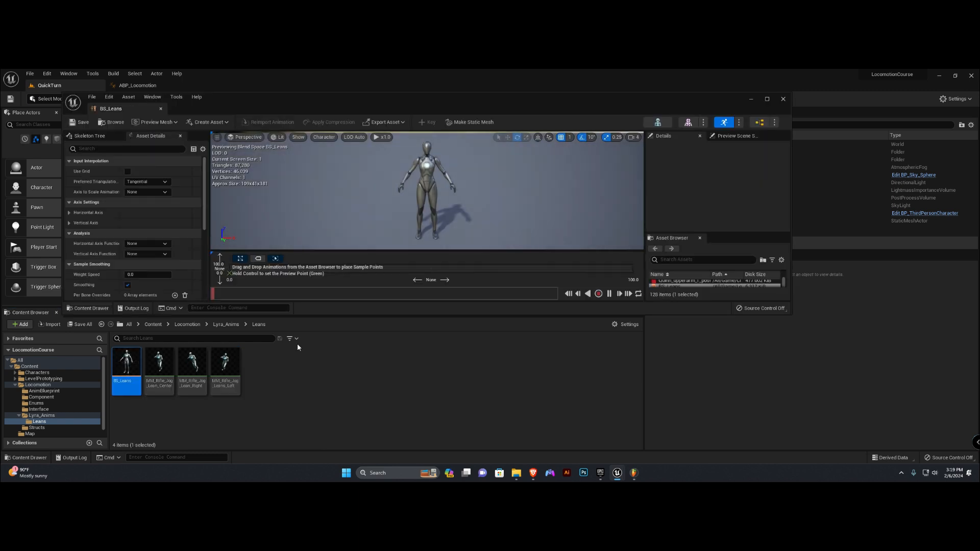
drag(123, 113, 225, 84)
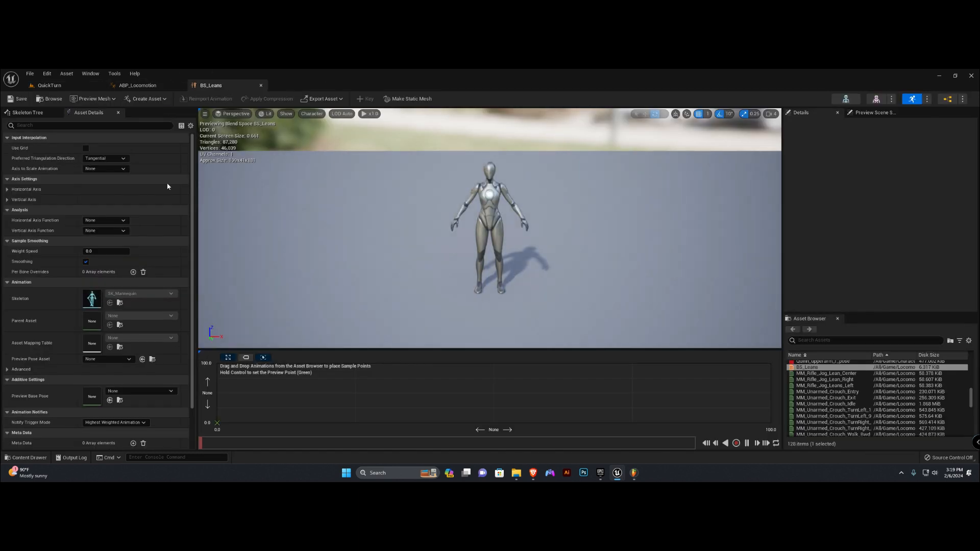
Set the horizontal axis to Lean Angle, range -90 to 90, 2 grid divisions, snap to grid on and smoothing time 0.5.
click(8, 189)
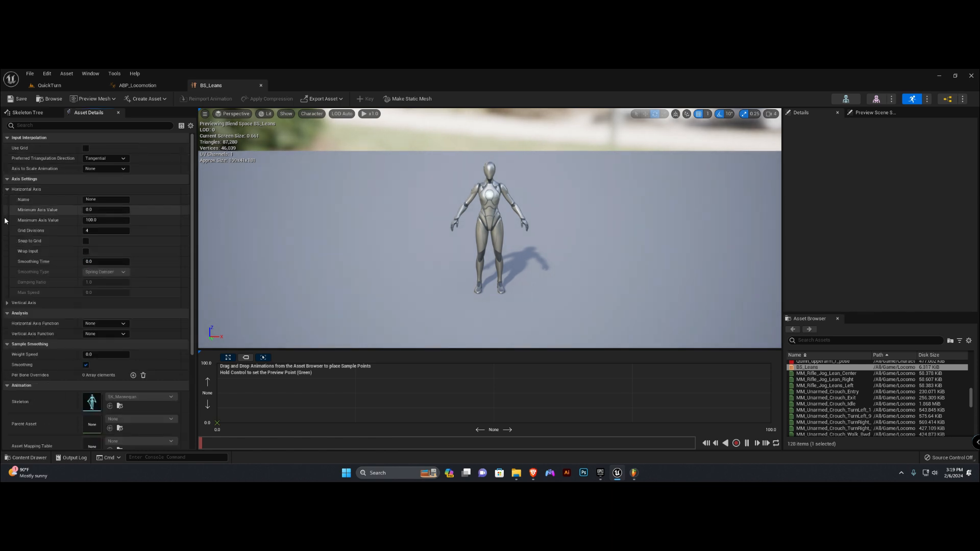
click(7, 303)
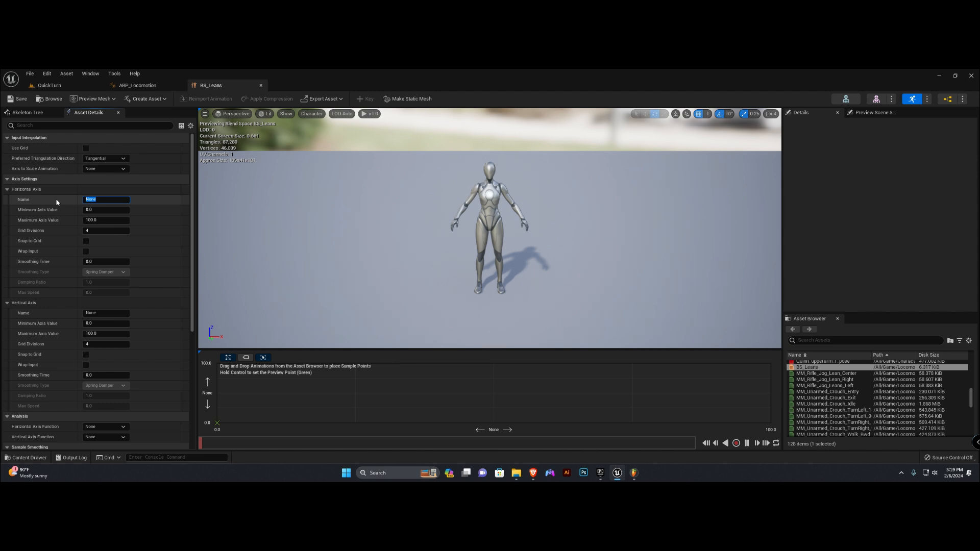
click(102, 210)
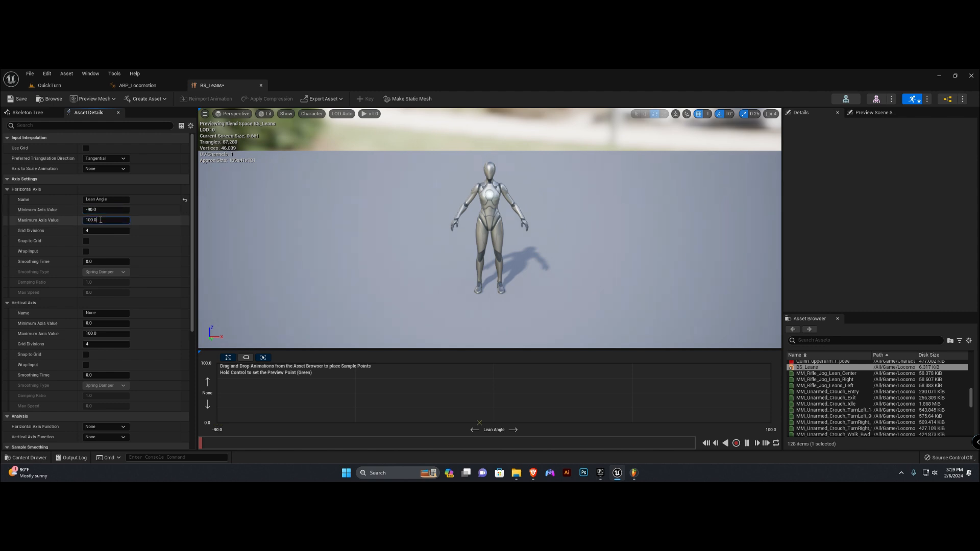
click(91, 231)
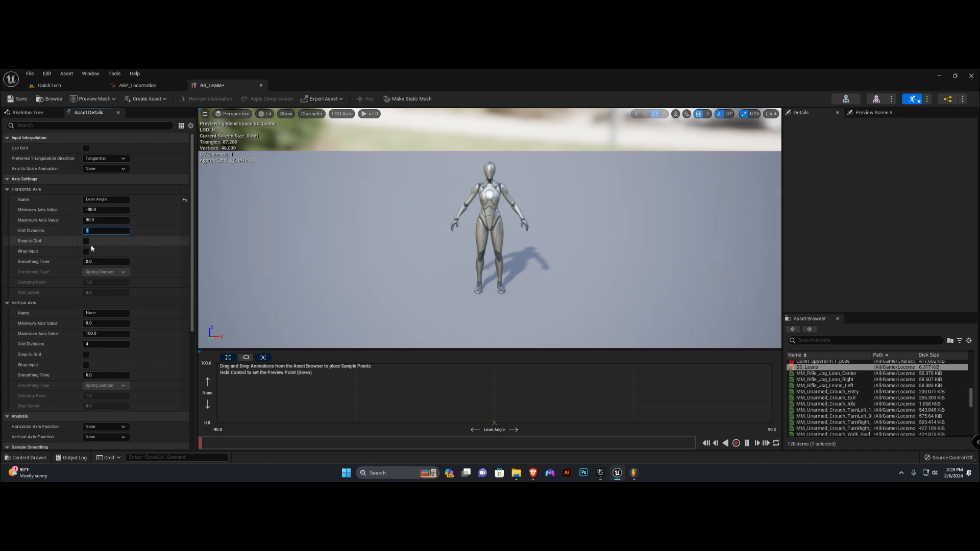
click(86, 241)
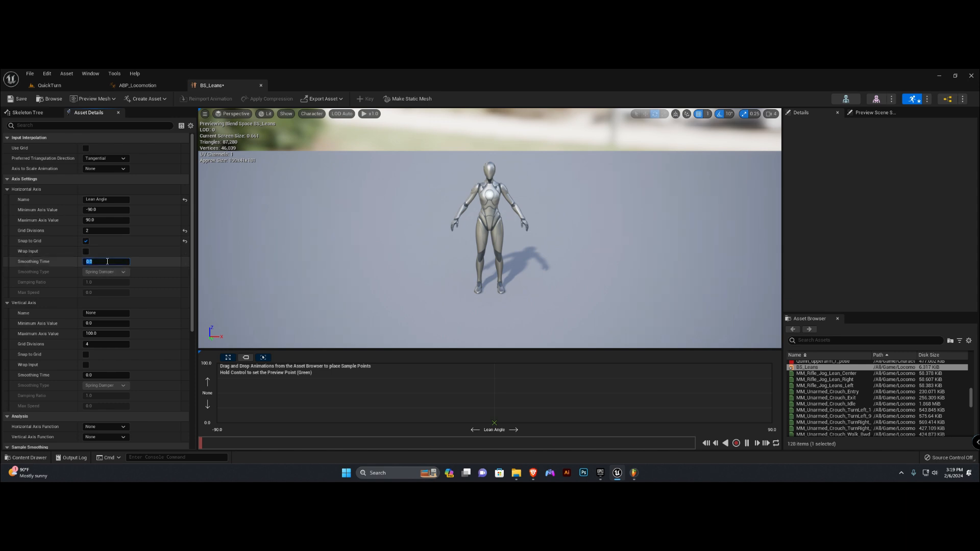
text(0.5)
key(Return)
Set the vertical axis to Gait, maximum 3, 3 grid divisions, snap to grid on and smoothing time 0.5, and save the blend space.
scroll(108, 270, down, 2)
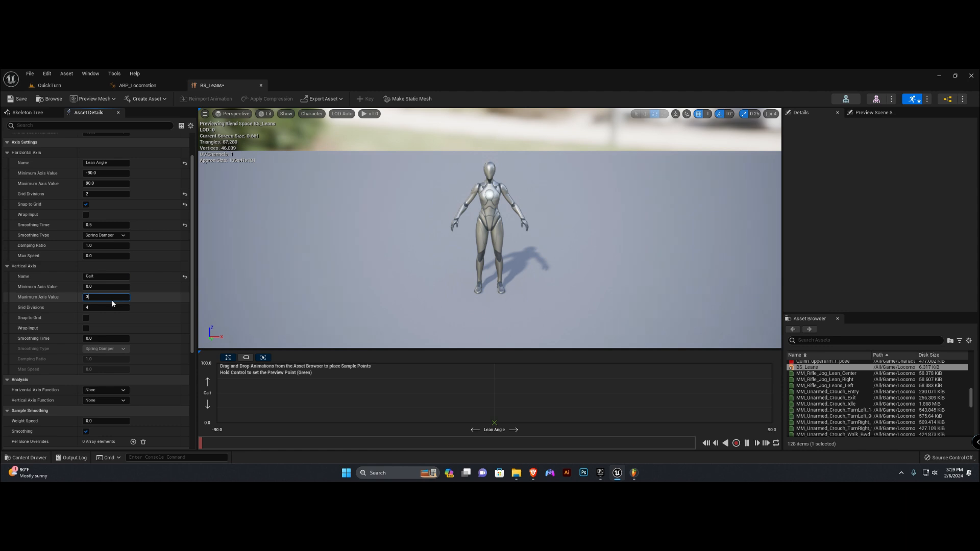
key(Return)
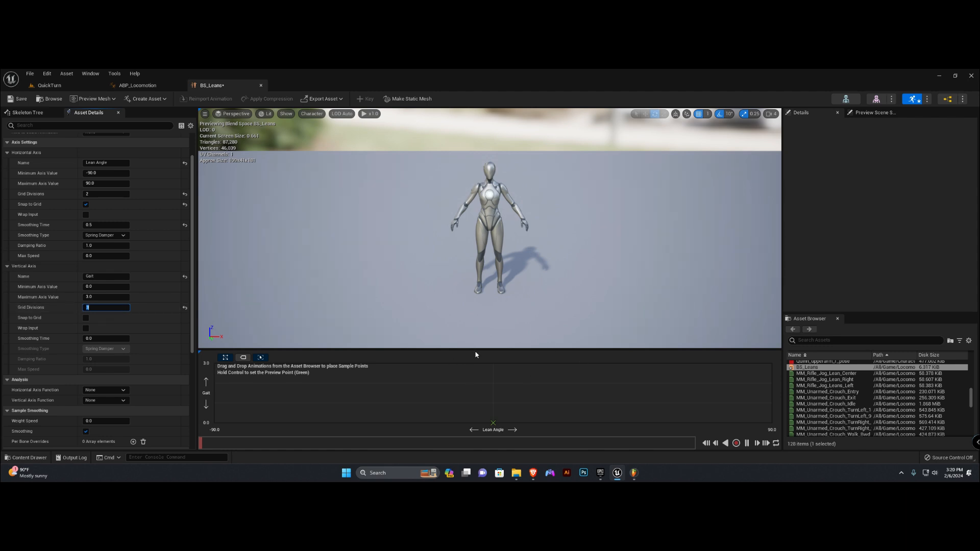
drag(475, 352, 307, 269)
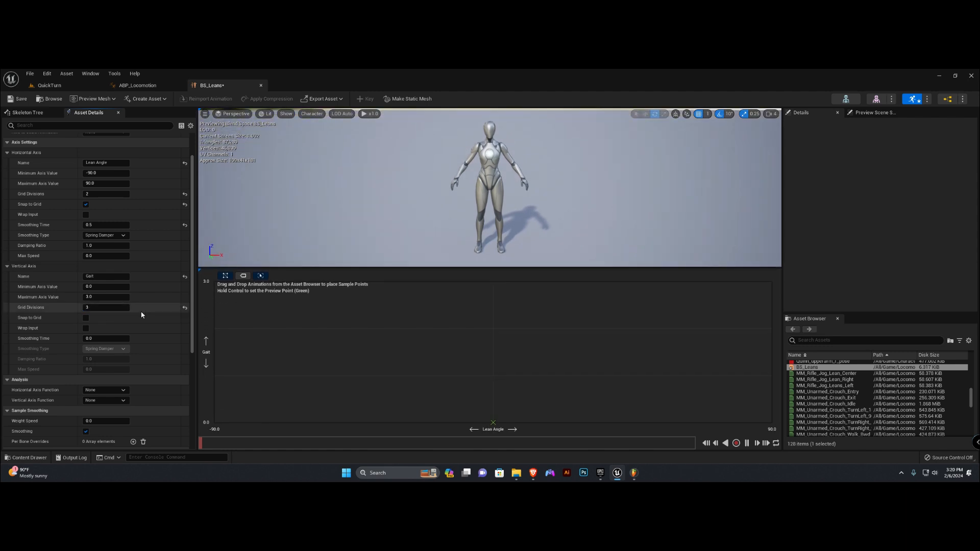
click(86, 319)
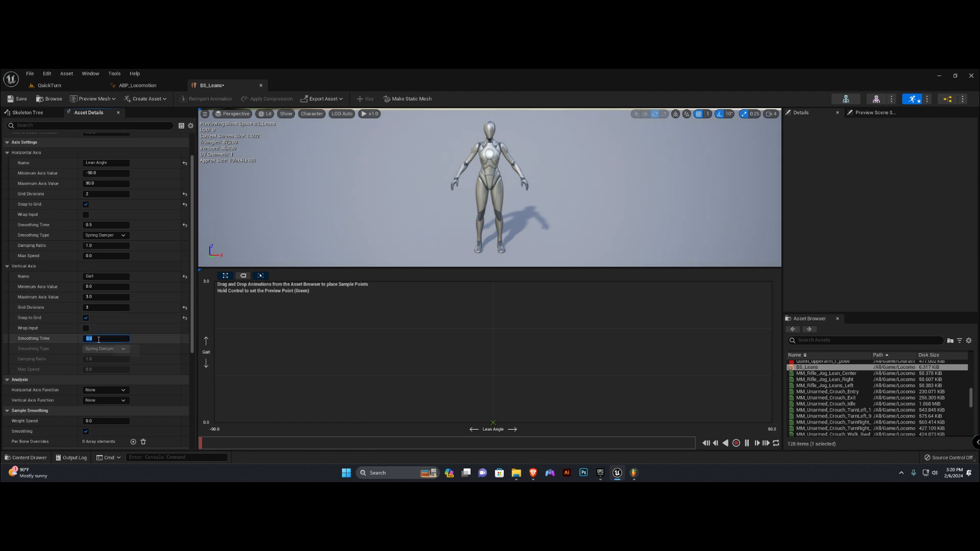
text(0.5)
key(Return)
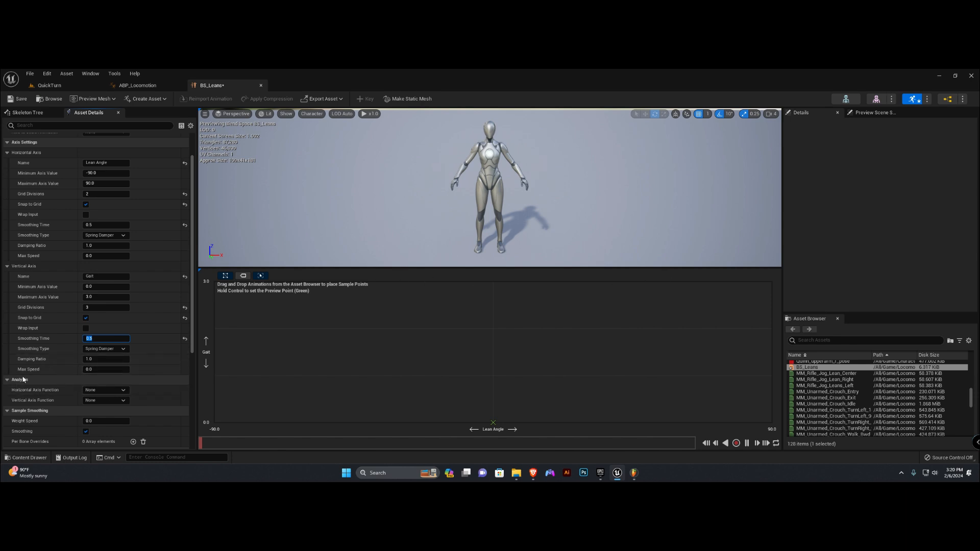
key(ctrl+s)
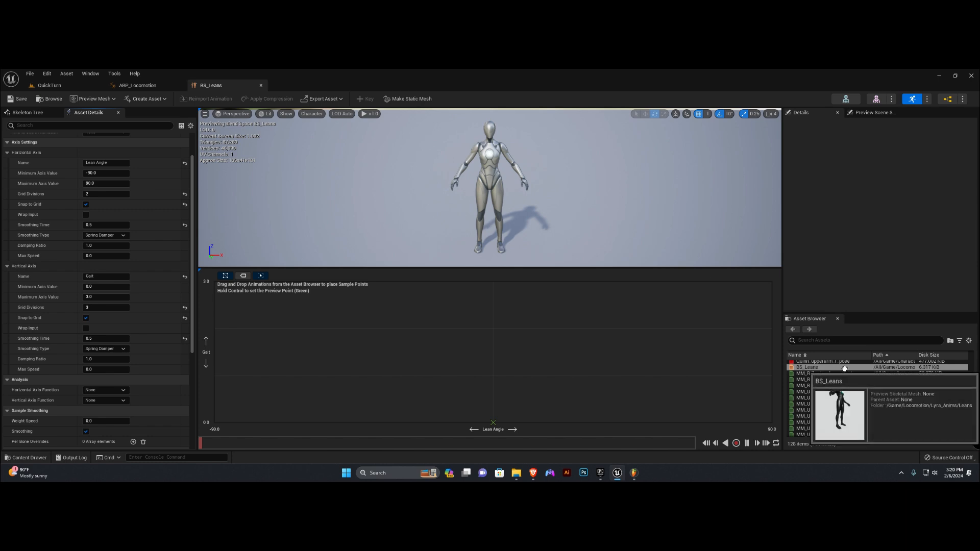
Place the Center, Right and Left lean animations at lean angles 0, 90 and -90 on gait 1, and show the sample names.
drag(837, 373, 516, 381)
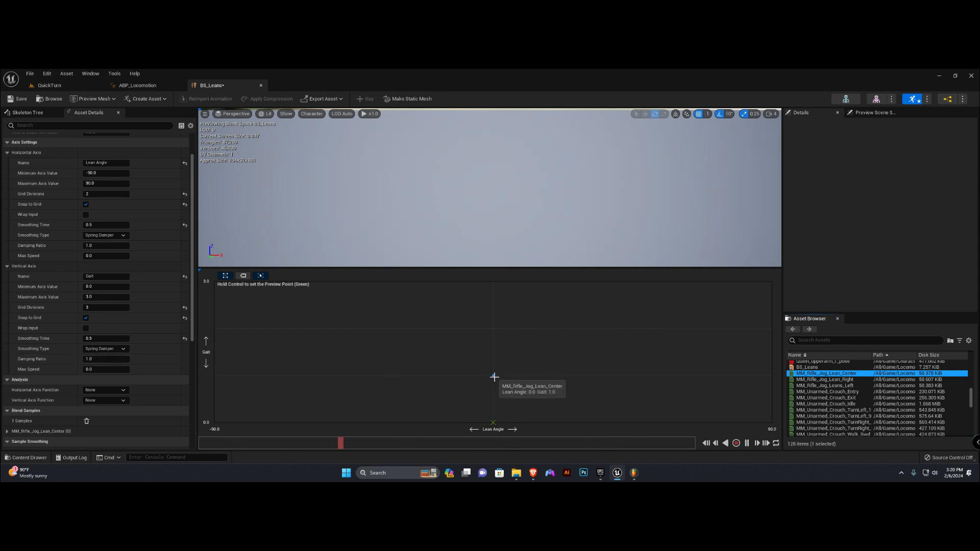
click(825, 379)
drag(825, 380, 214, 376)
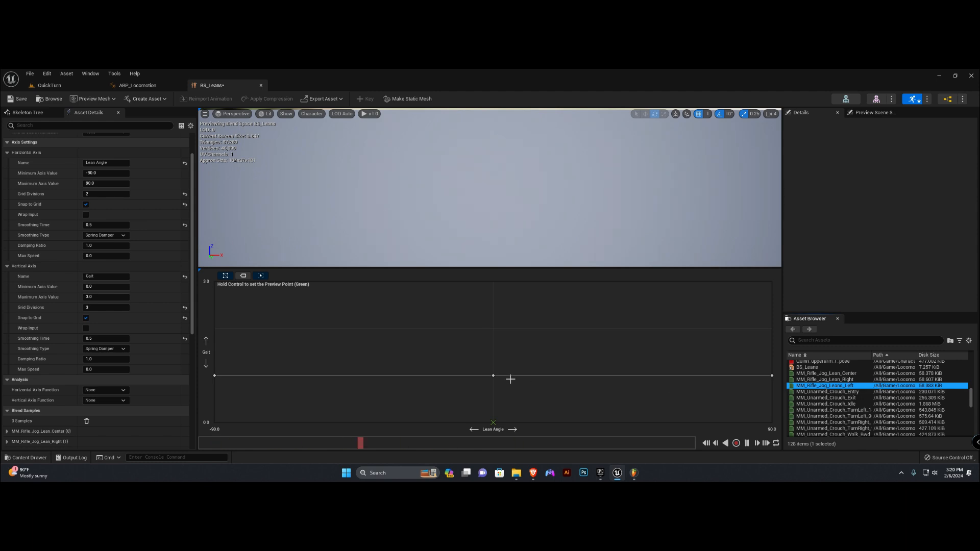
mouse_move(819, 387)
click(243, 277)
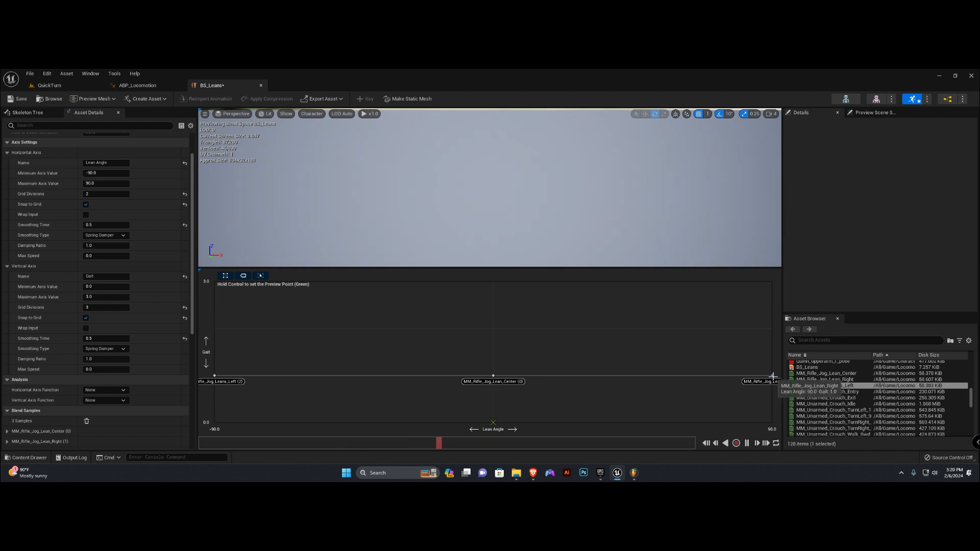
mouse_move(211, 376)
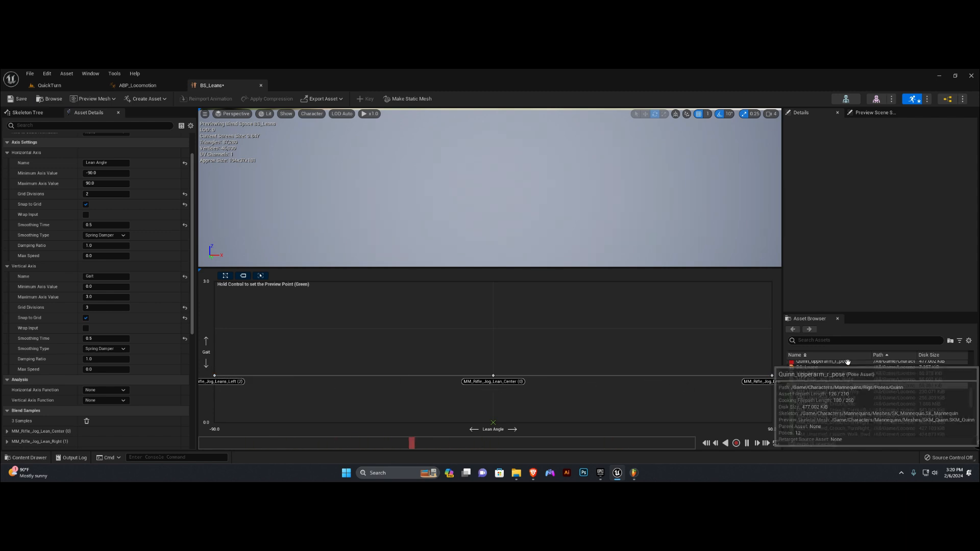
Place the Center, Right and Left lean animations at lean angles 0, 90 and -90 on the gait 2 row.
drag(847, 374, 493, 329)
click(812, 380)
drag(812, 380, 772, 330)
click(825, 386)
drag(825, 386, 214, 330)
Place the Center, Right and Left lean animations at lean angles 0, 90 and -90 on the gait 3 row and save.
click(825, 373)
drag(825, 374, 493, 282)
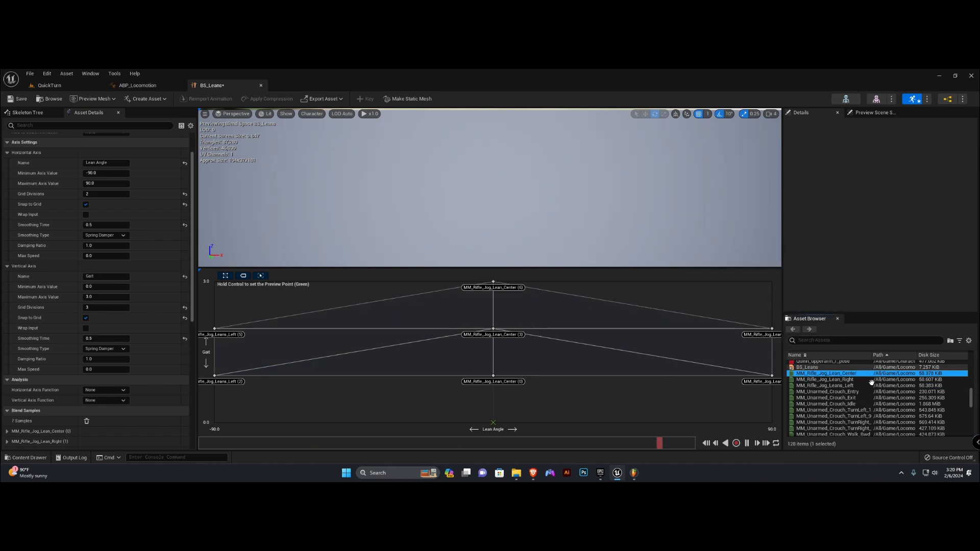
click(825, 380)
drag(825, 380, 772, 282)
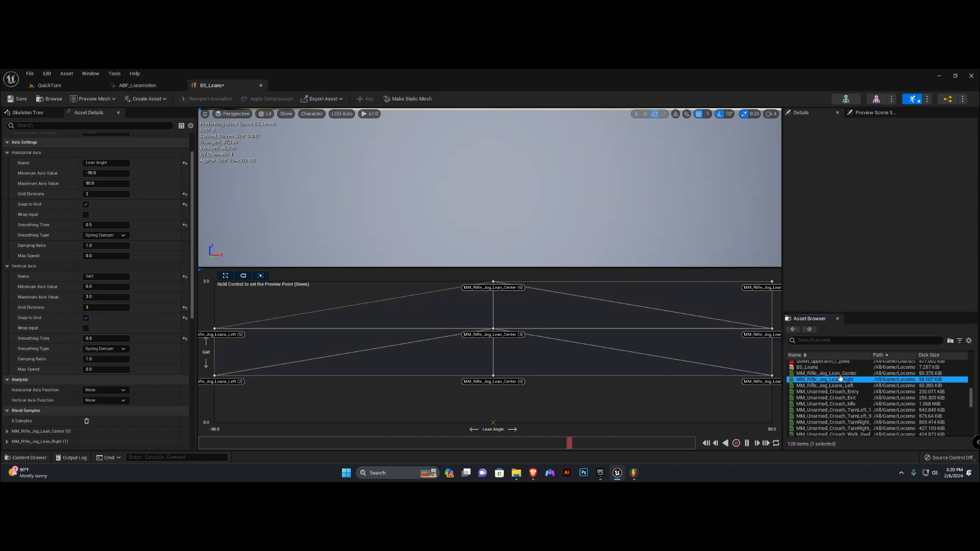
drag(825, 386, 246, 287)
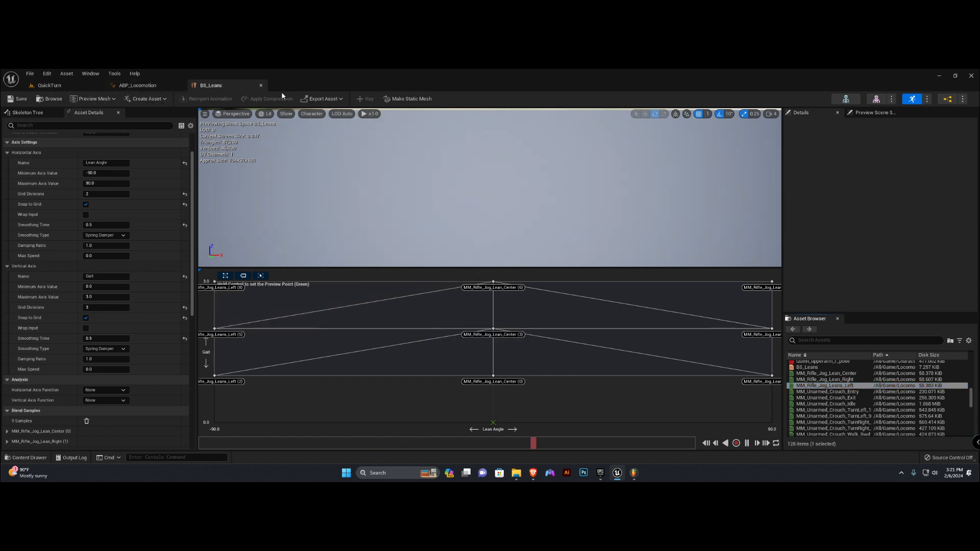
scroll(109, 290, down, 10)
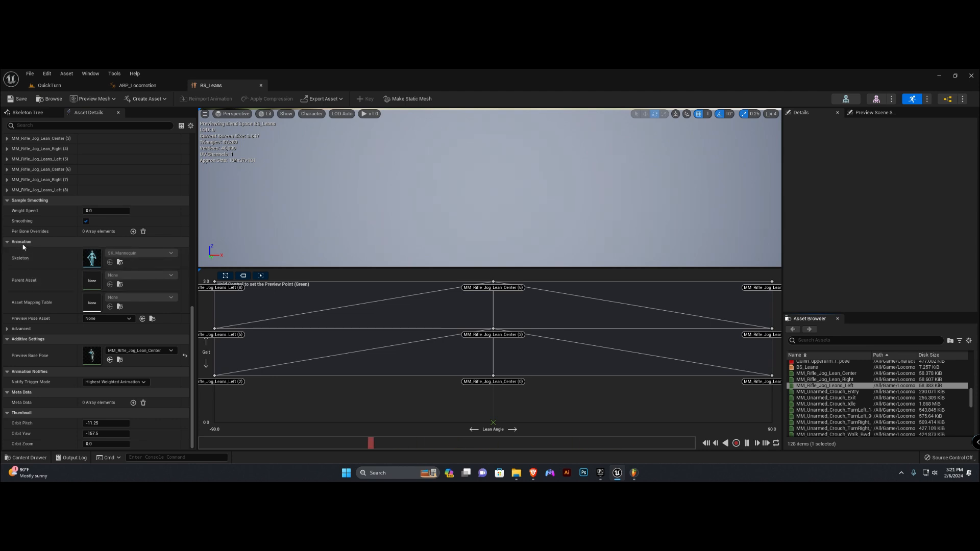
click(112, 318)
click(118, 317)
click(7, 329)
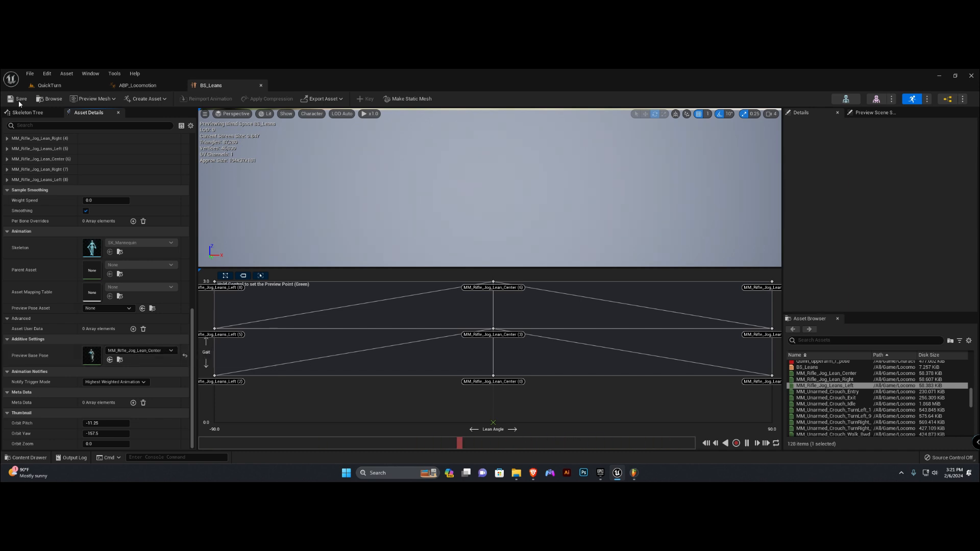
Switch to ABP_Locomotion and open the Locomotion state machine from its AnimGraph.
click(150, 88)
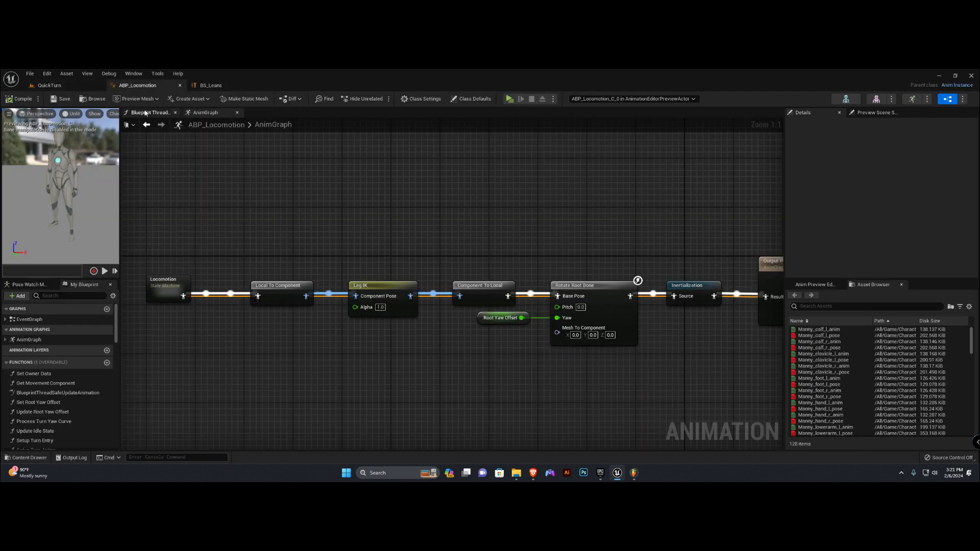
right_drag(197, 188, 312, 190)
scroll(312, 191, down, 1)
scroll(350, 264, up, 1)
click(299, 286)
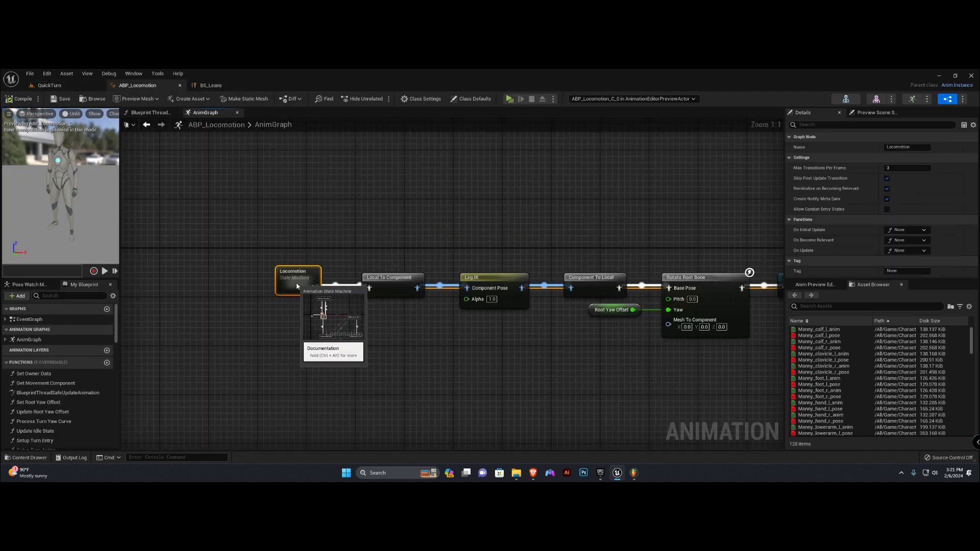
double_click(299, 286)
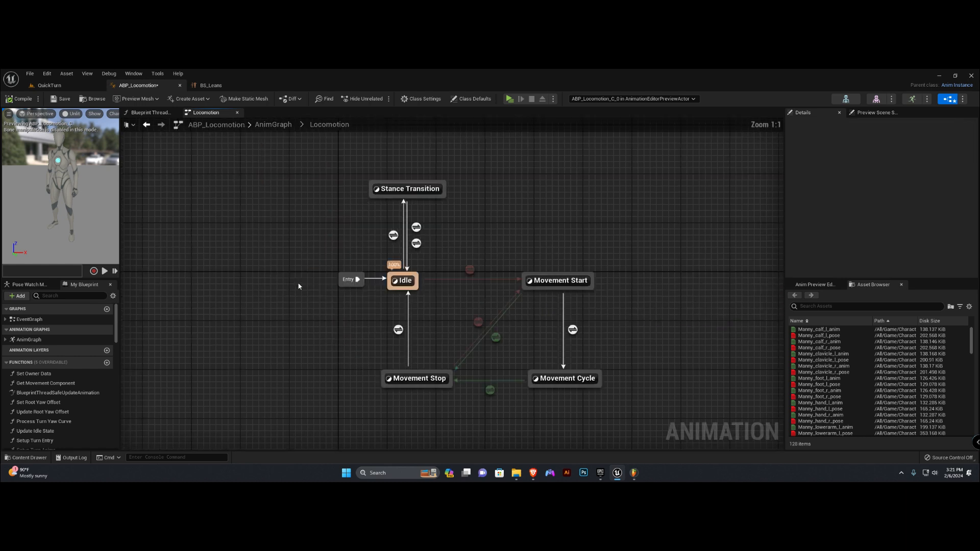
Open the Movement Cycle state and select the directional cycle node chains in its graph.
right_drag(453, 278, 361, 227)
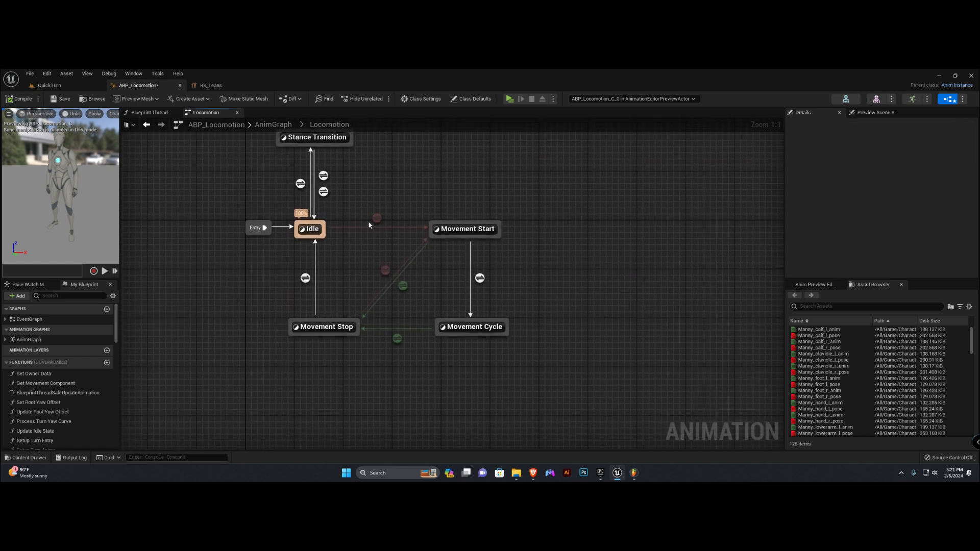
click(461, 329)
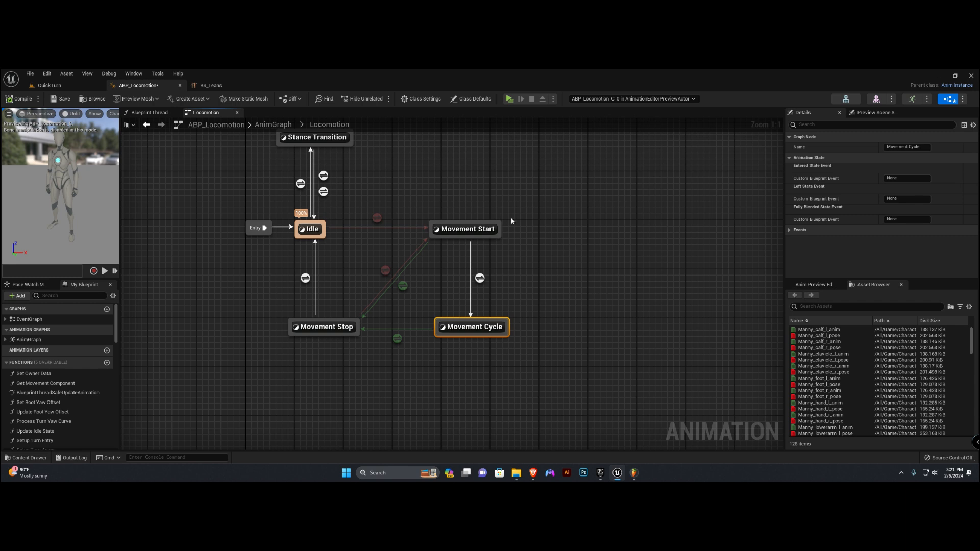
drag(453, 199, 608, 263)
click(334, 331)
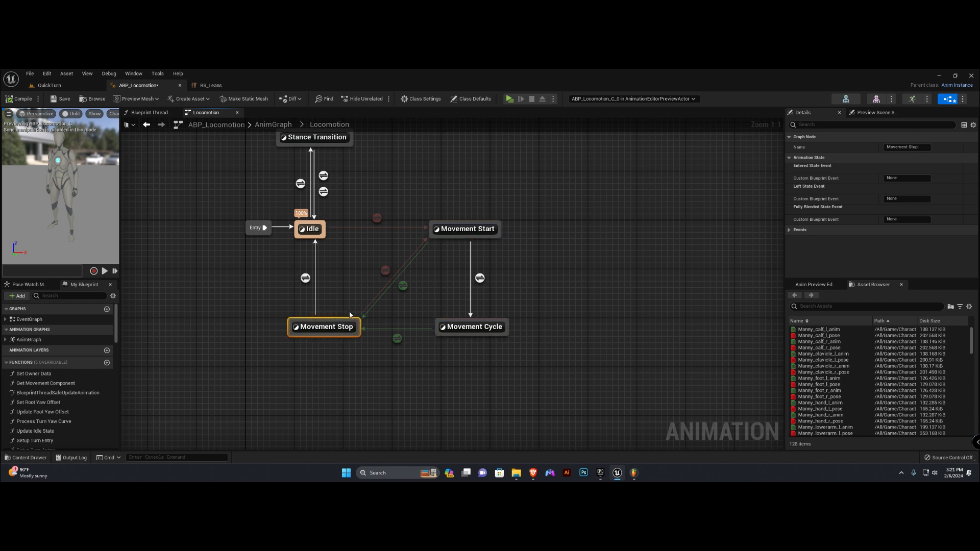
click(466, 344)
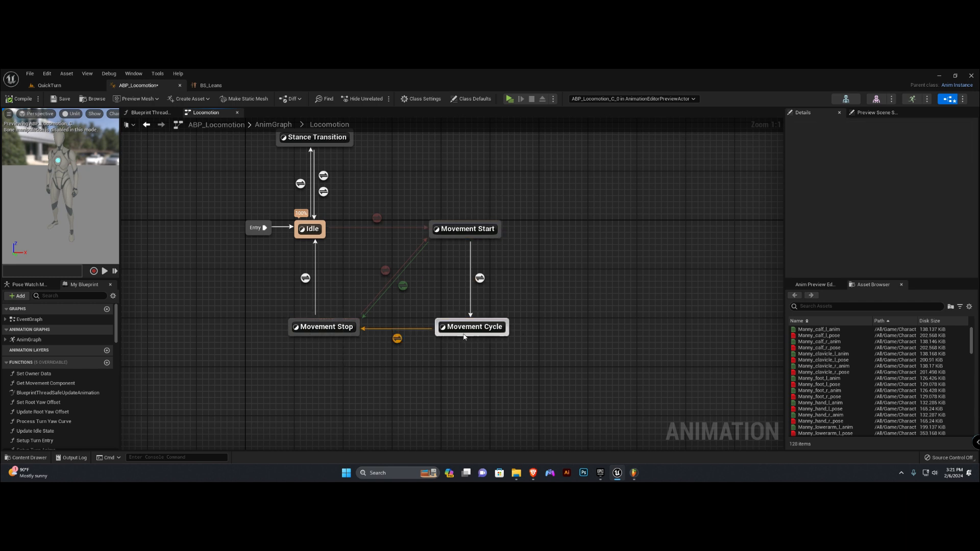
double_click(483, 327)
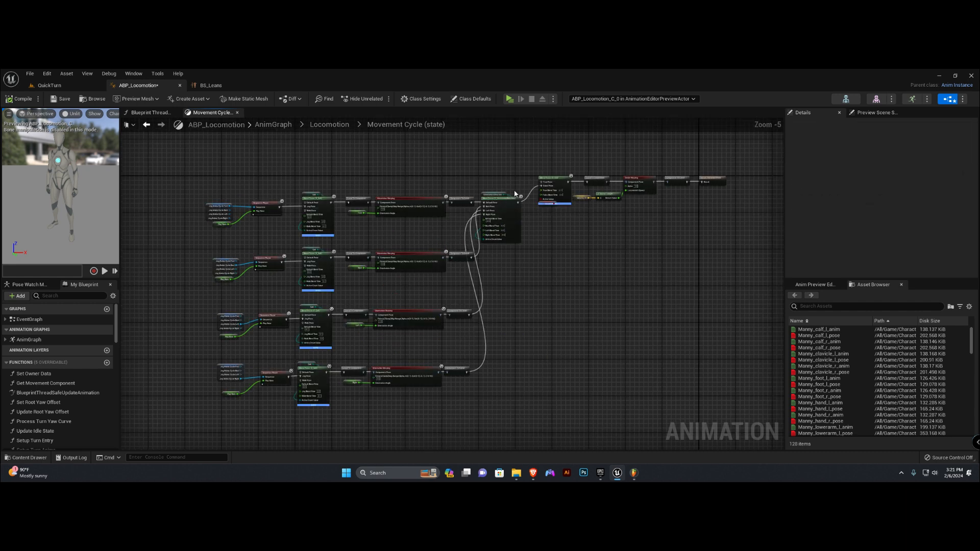
drag(194, 176, 563, 391)
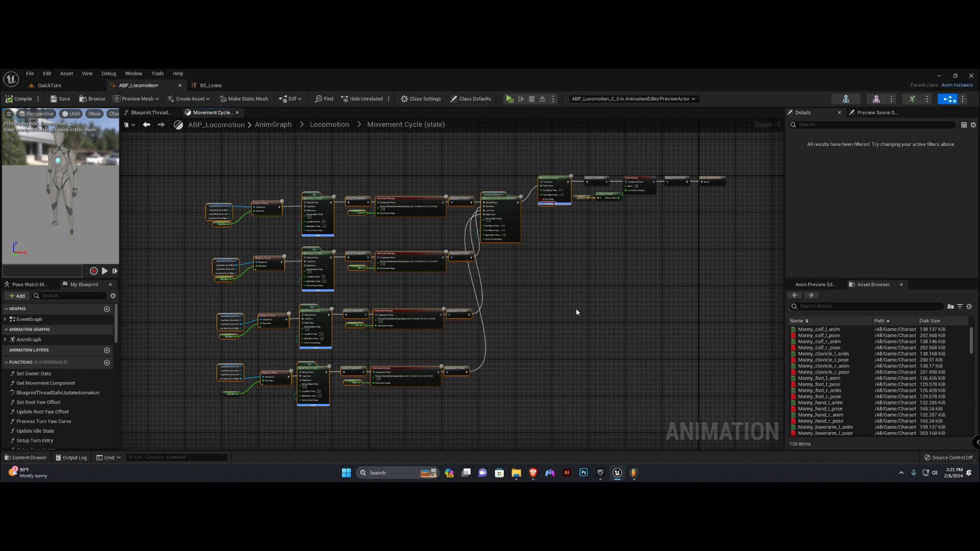
Shift the selected cycle and blend nodes left, leaving space before the Local To Component node.
key(Left)
key(Left)
key(Left)
key(Left)
key(Left)
key(Left)
key(Left)
key(Left)
key(Left)
key(Left)
key(Left)
key(Left)
key(Left)
key(Left)
key(Left)
key(Left)
key(Left)
key(Left)
key(Left)
key(Left)
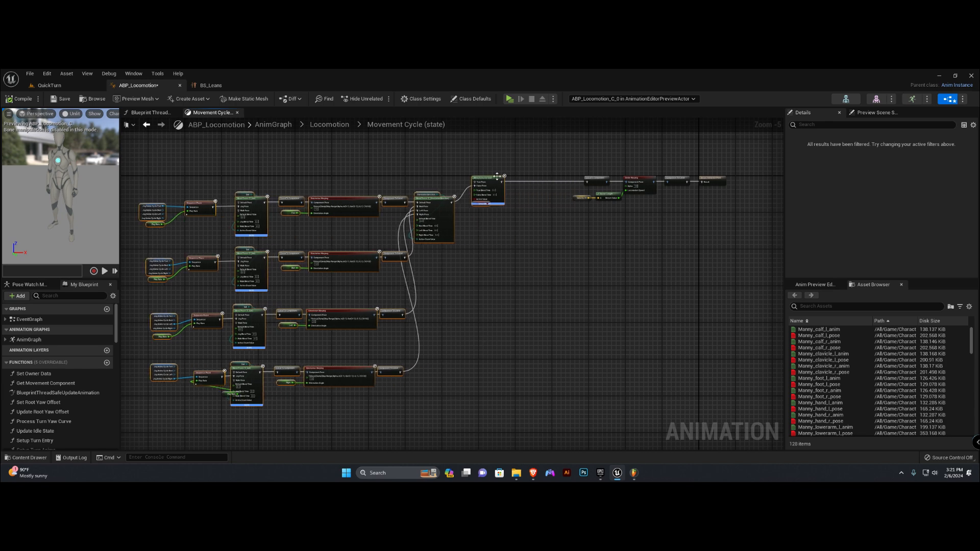
Add an Apply Additive node after Blend Poses by bool and connect its output to Local To Component.
scroll(561, 153, up, 6)
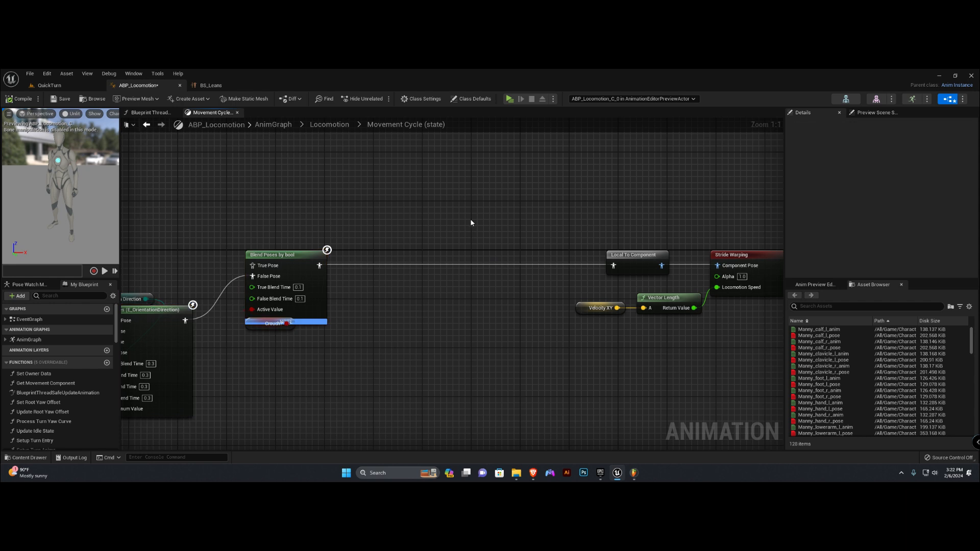
right_click(471, 222)
text(appl)
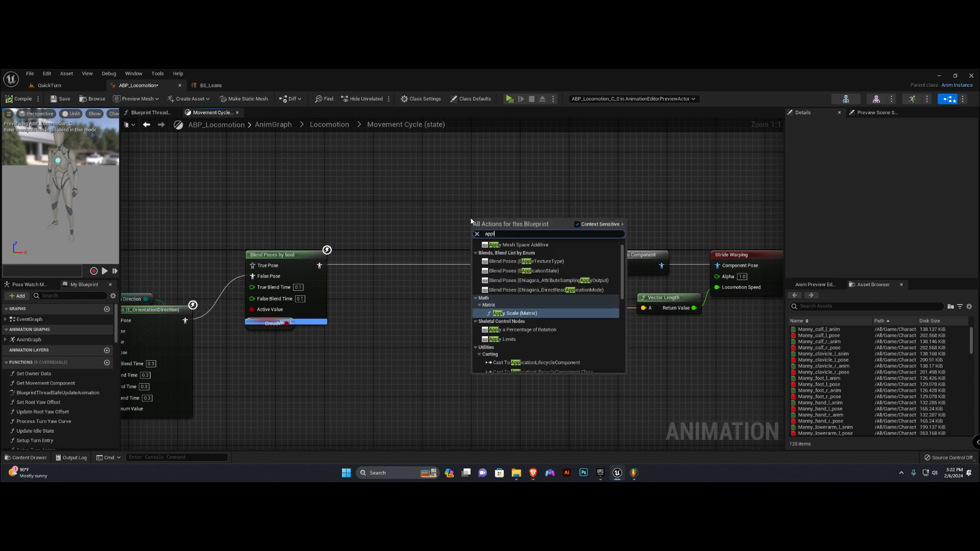
text(y add)
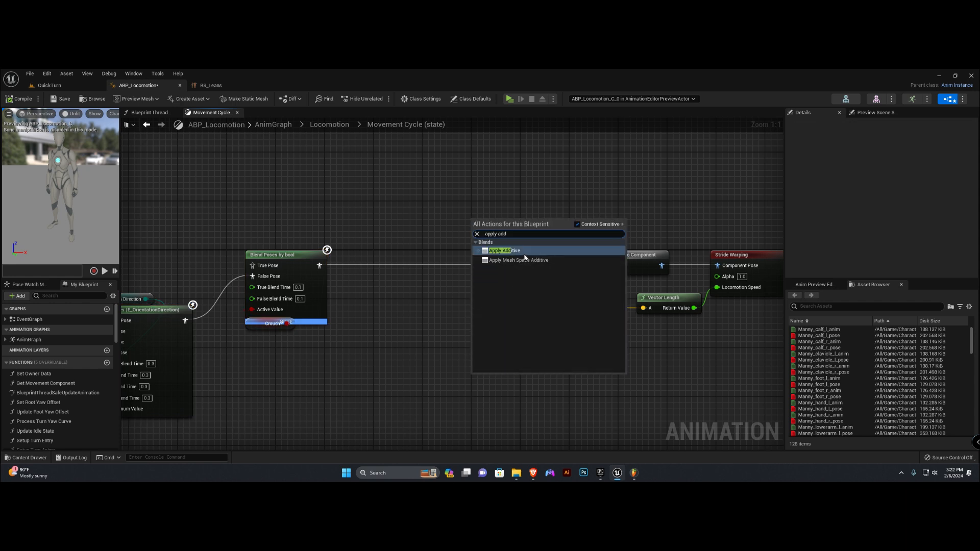
click(524, 252)
right_drag(523, 244, 482, 232)
drag(482, 233, 578, 257)
click(531, 263)
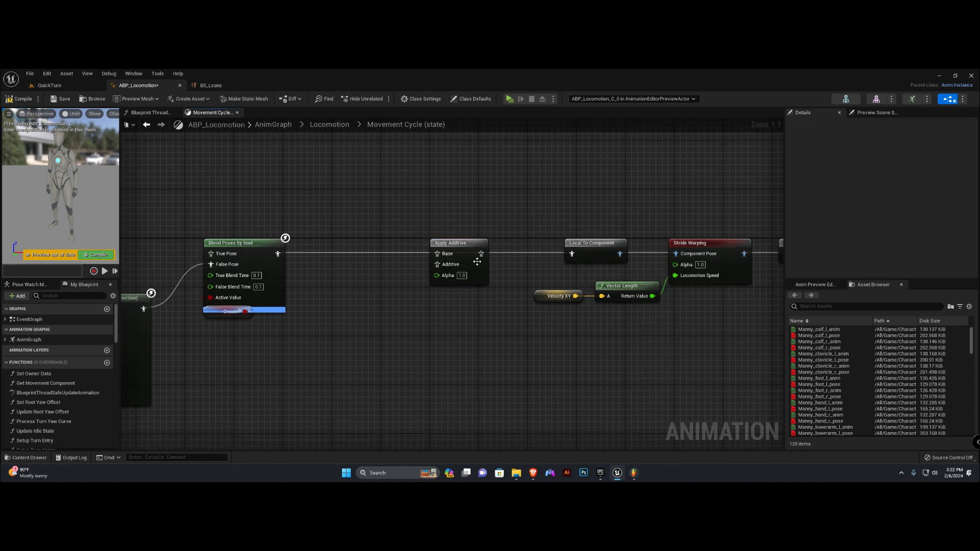
drag(482, 256, 572, 254)
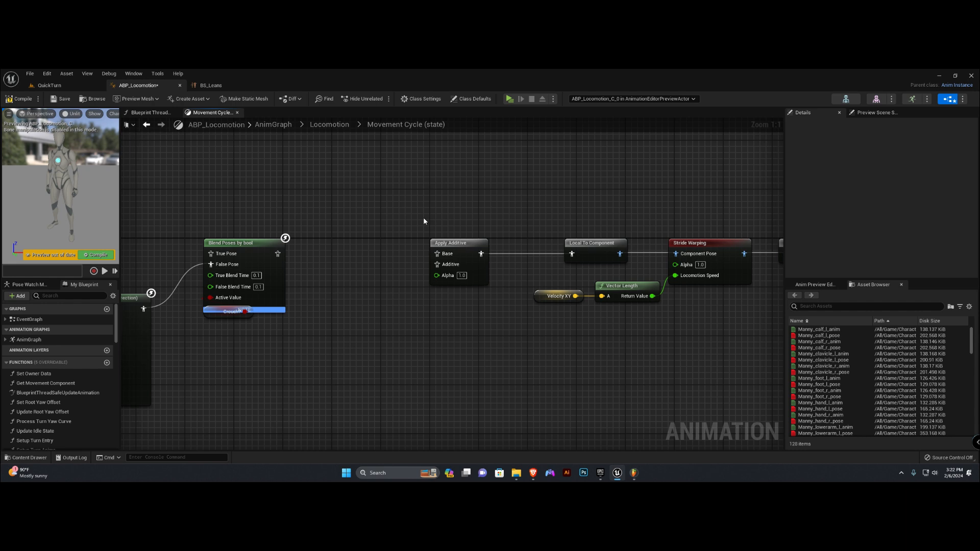
drag(453, 243, 464, 243)
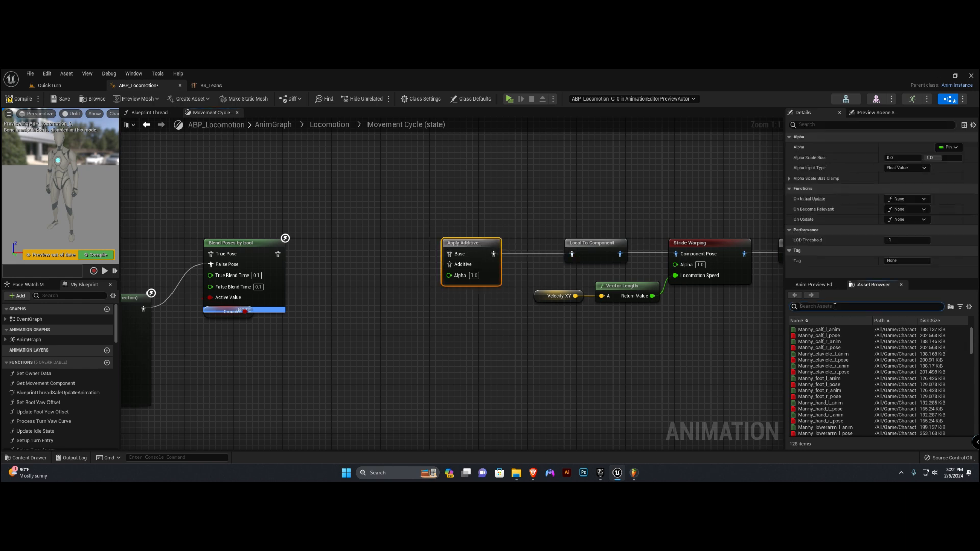
Add the BS_Leans blend space and connect it to Apply Additive's Additive input, with Blend Poses by bool feeding Base.
click(871, 306)
text(bs)
drag(809, 330, 278, 338)
drag(346, 345, 384, 253)
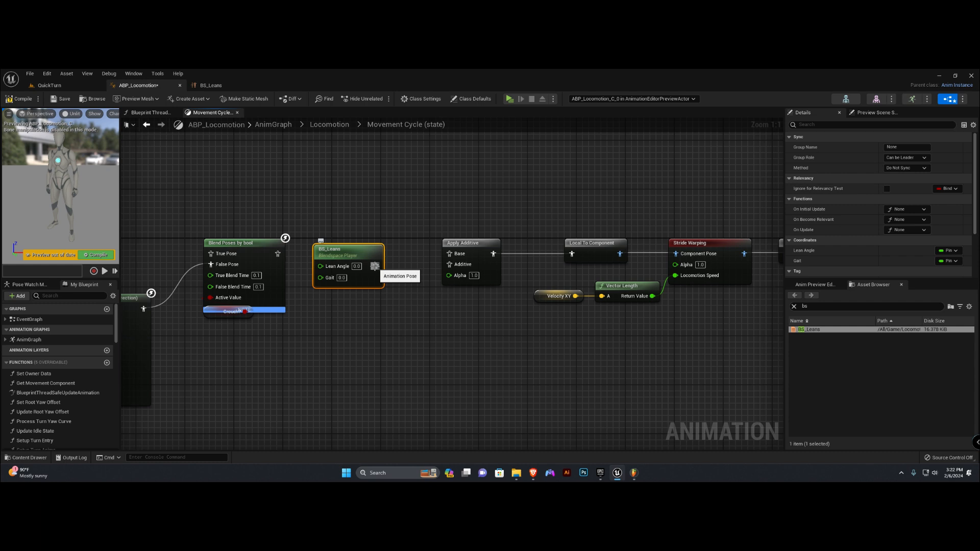
drag(374, 266, 450, 264)
drag(348, 251, 372, 299)
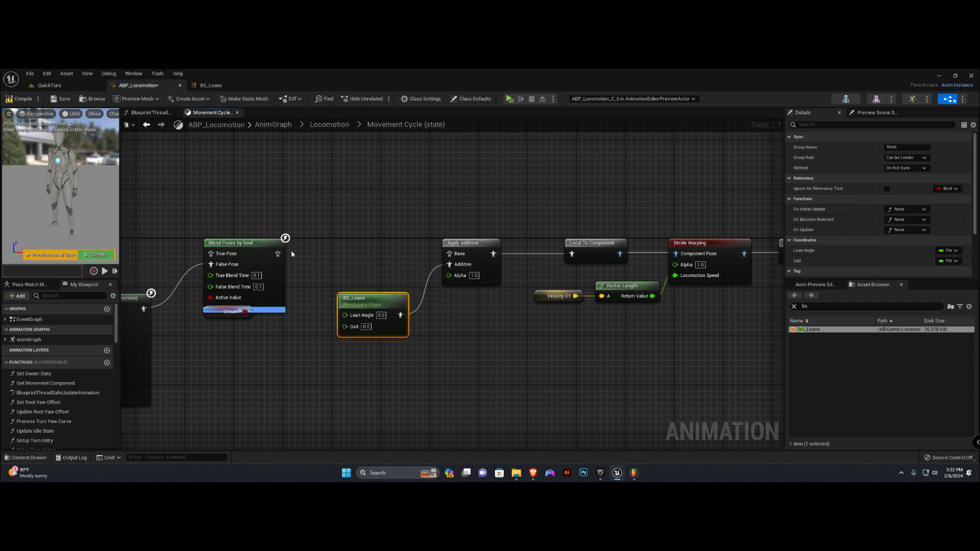
drag(278, 254, 450, 254)
drag(394, 302, 413, 271)
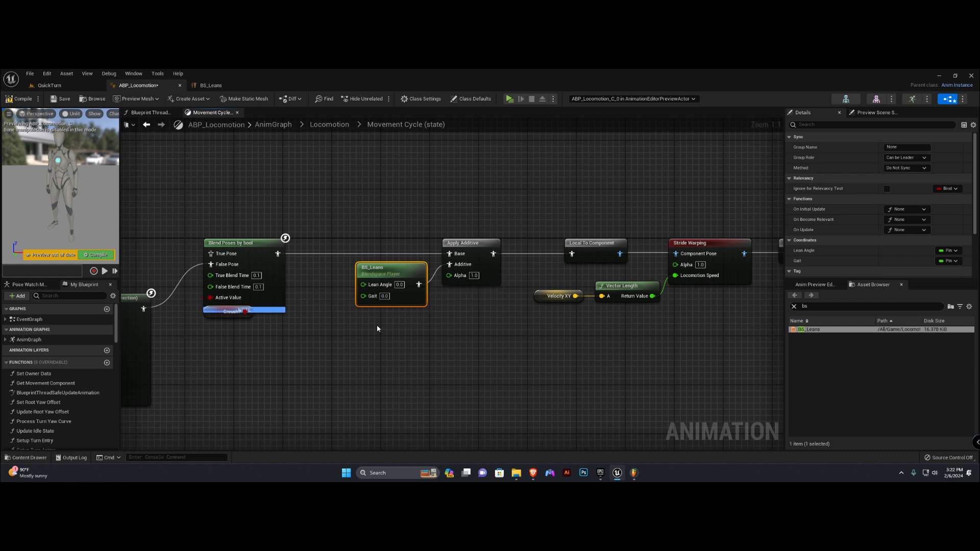
Drive the BS_Leans Gait input with a Select node indexed by the Gait variable, and arrange the nodes beneath BS_Leans.
right_click(314, 364)
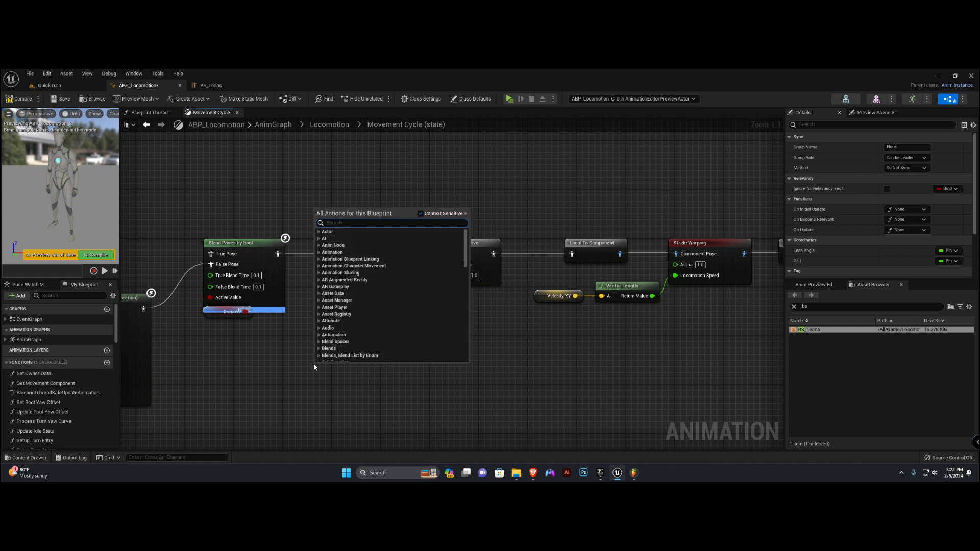
text(gait)
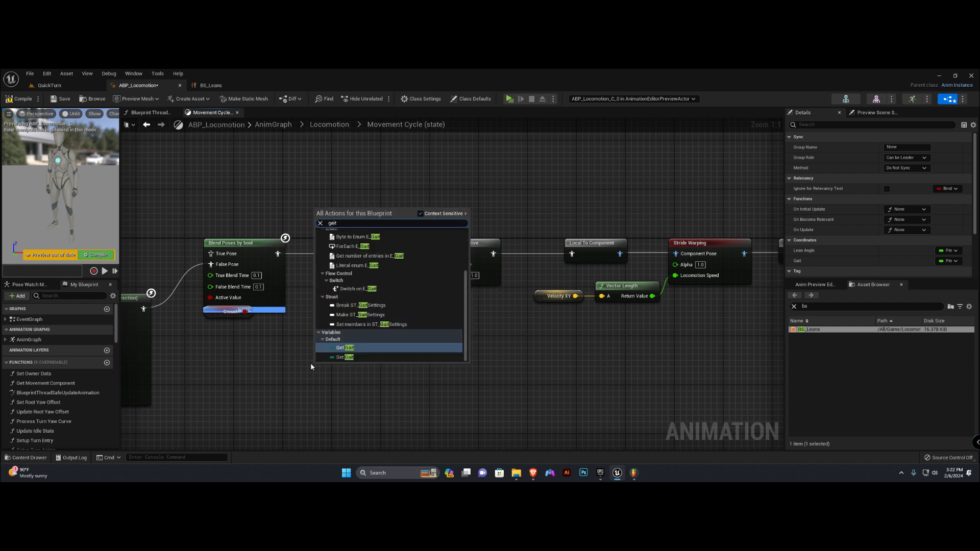
click(351, 347)
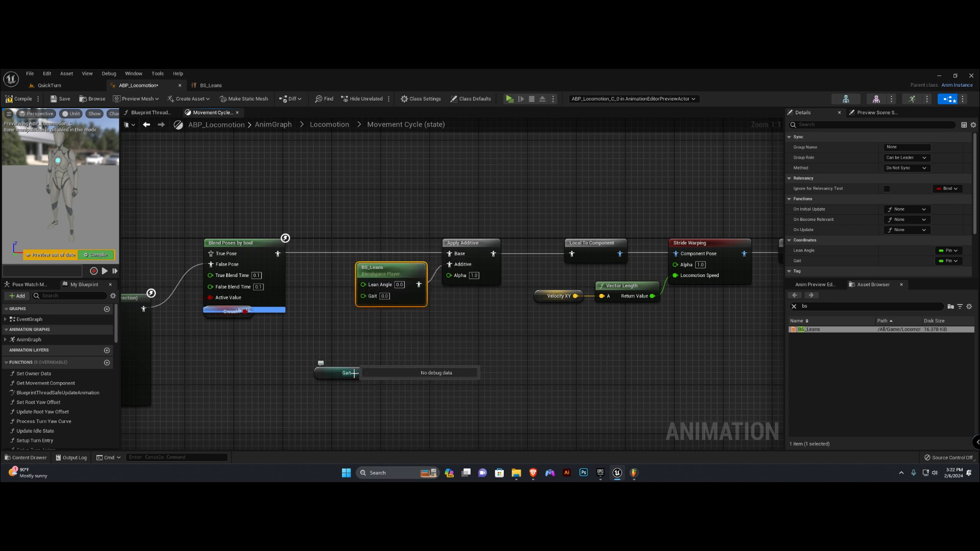
drag(354, 375, 406, 354)
click(333, 335)
drag(365, 296, 412, 362)
text(sel)
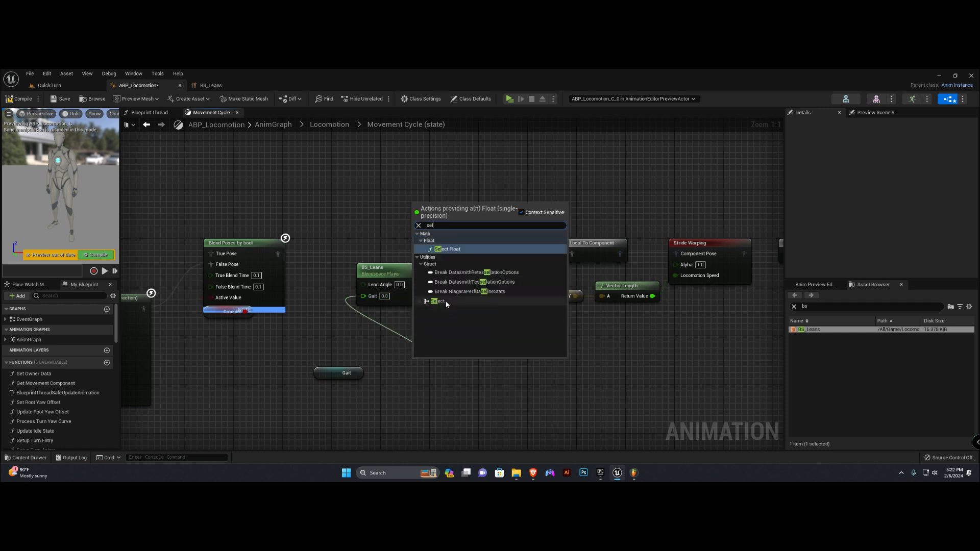
click(437, 302)
drag(356, 374, 422, 407)
drag(453, 370, 397, 314)
drag(332, 378, 374, 383)
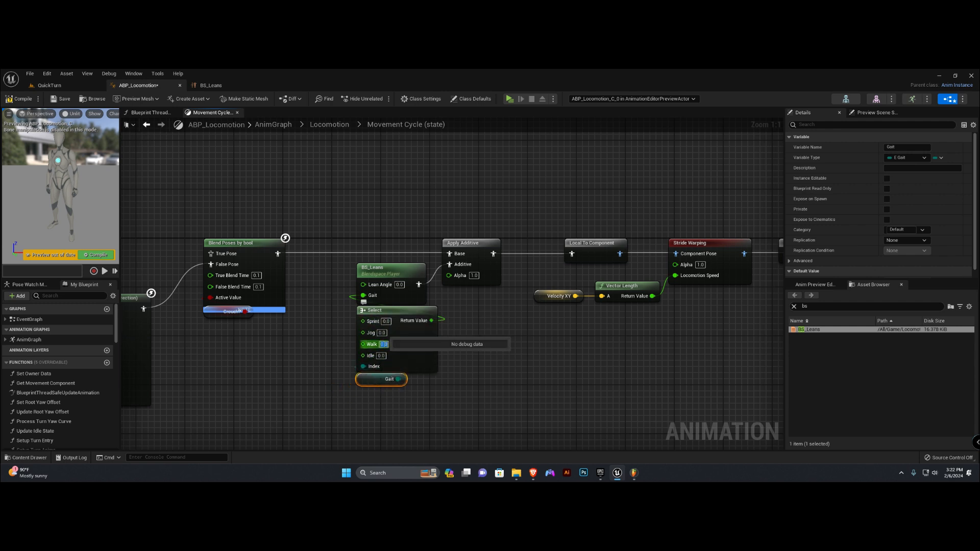
Set the Select node's Walk, Jog and Sprint values to 1.0, 2.0 and 3.0, checking them against the BS_Leans grid.
click(382, 333)
click(210, 86)
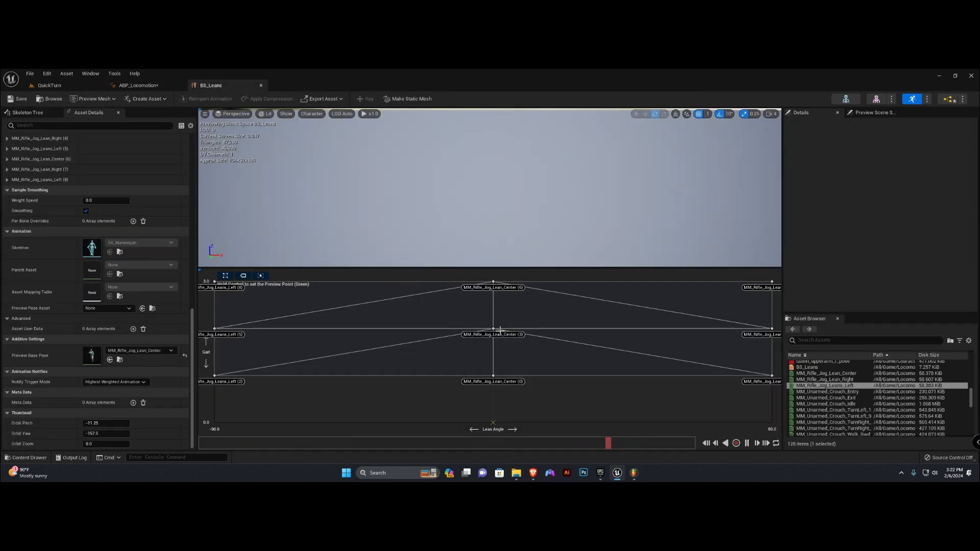
click(139, 86)
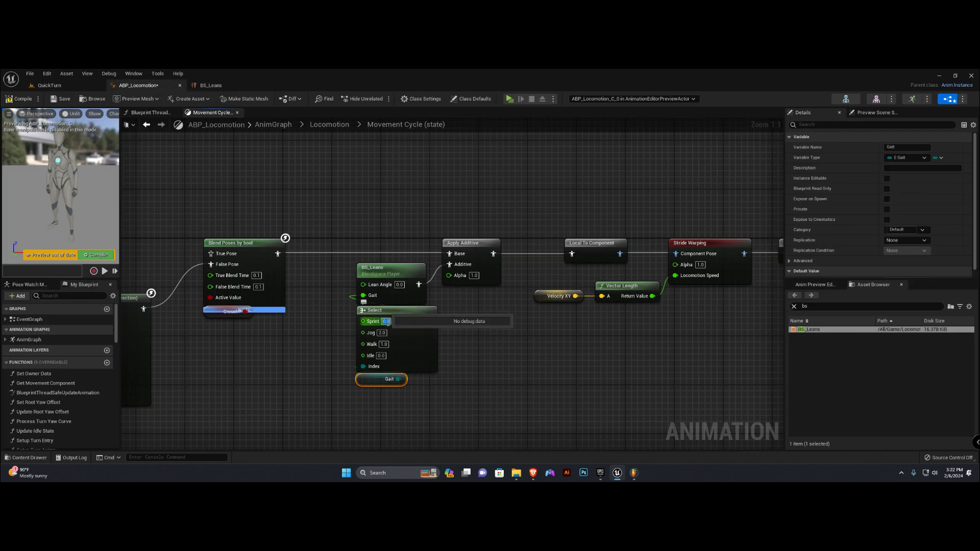
click(296, 339)
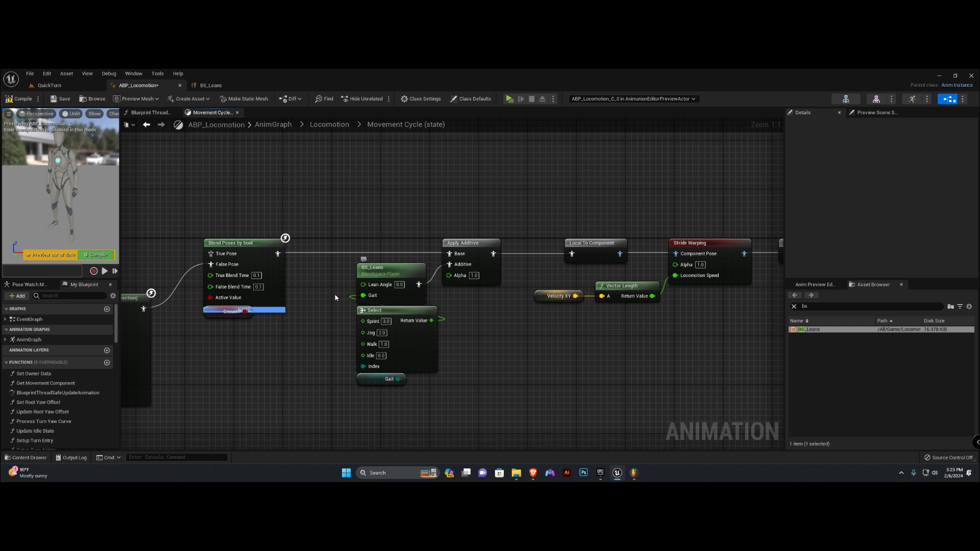
Connect a Lean Angle variable to the BS_Leans Lean Angle input, return to the Locomotion state machine and save the blueprint.
right_drag(336, 225, 334, 225)
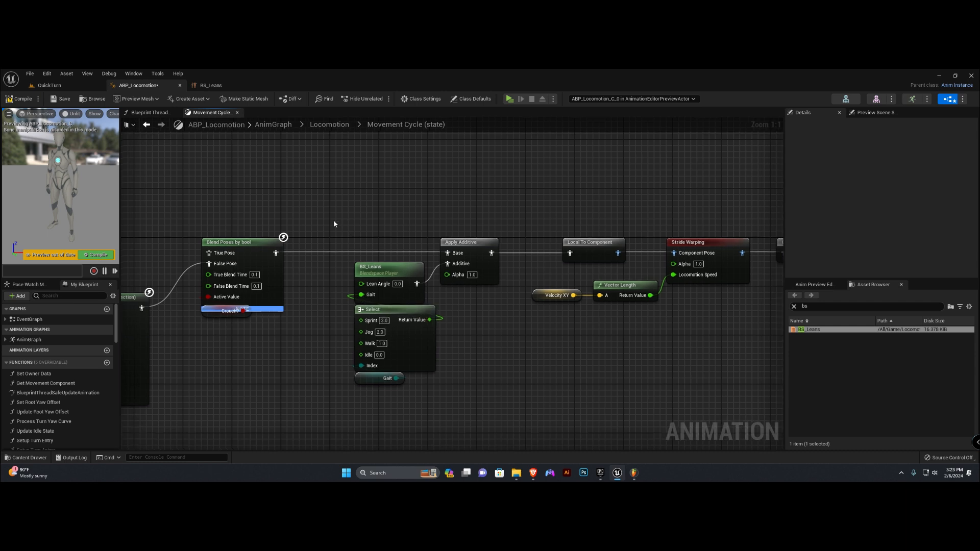
right_click(336, 224)
text(lean angle)
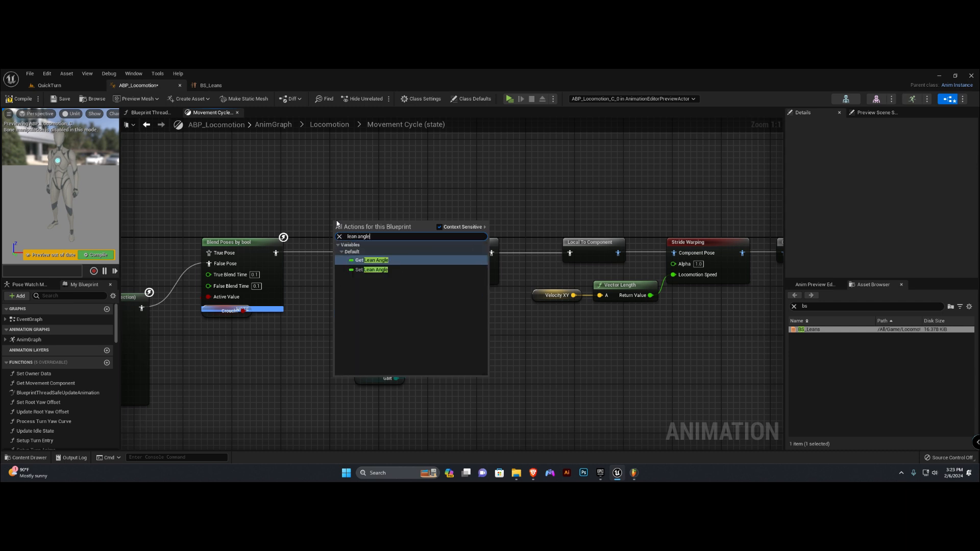
click(372, 261)
drag(378, 225, 360, 287)
drag(377, 225, 362, 284)
drag(333, 214, 301, 285)
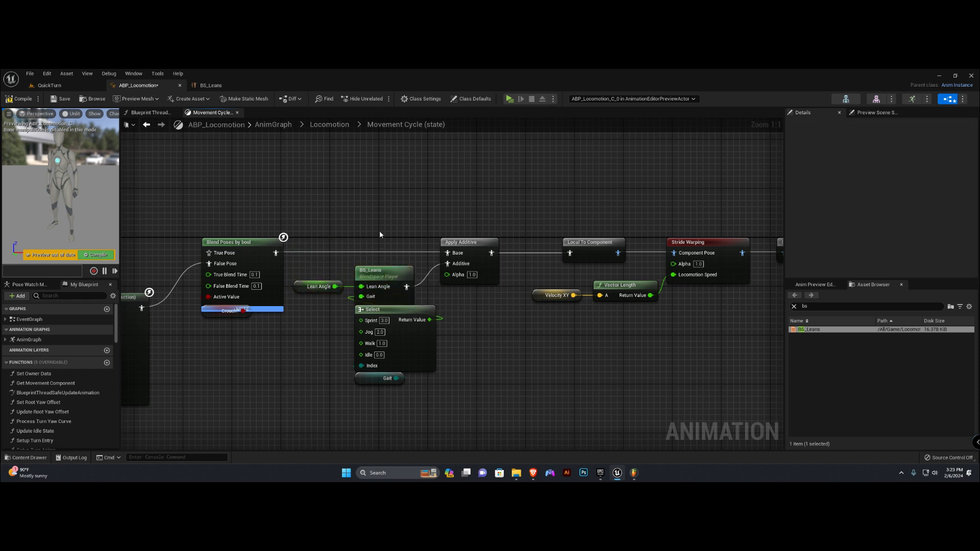
click(329, 125)
click(63, 99)
Play-test the QuickTurn level, running the character in several directions to check the leaning, and end the session.
click(46, 86)
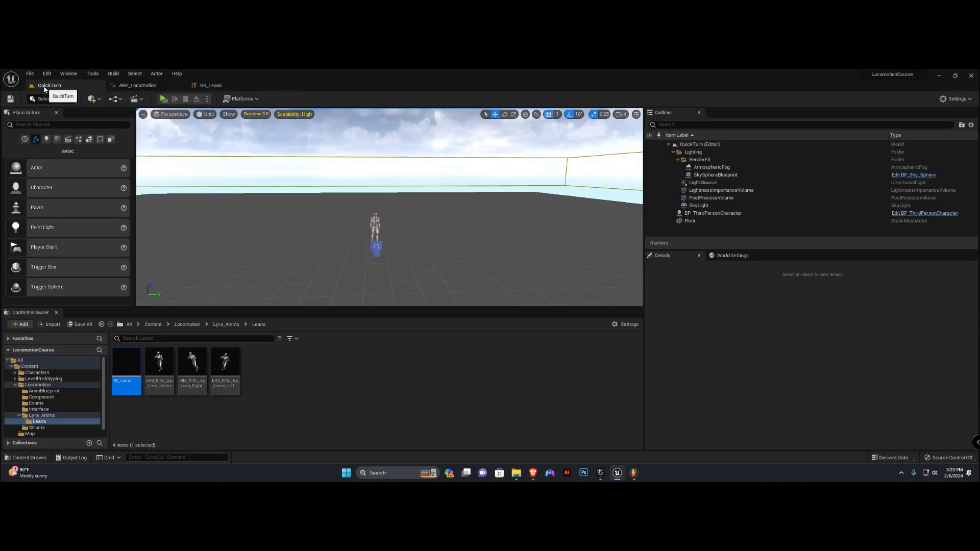
click(163, 99)
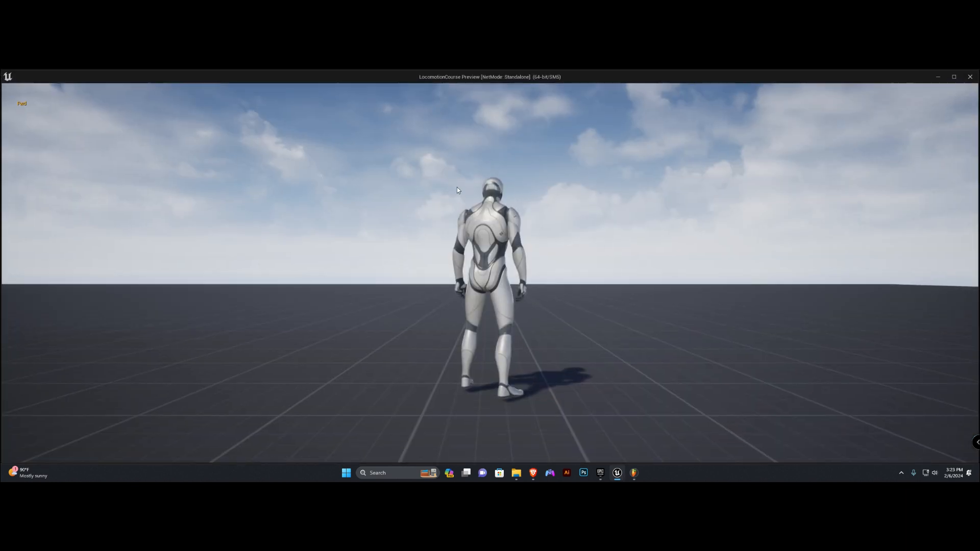
key(w)
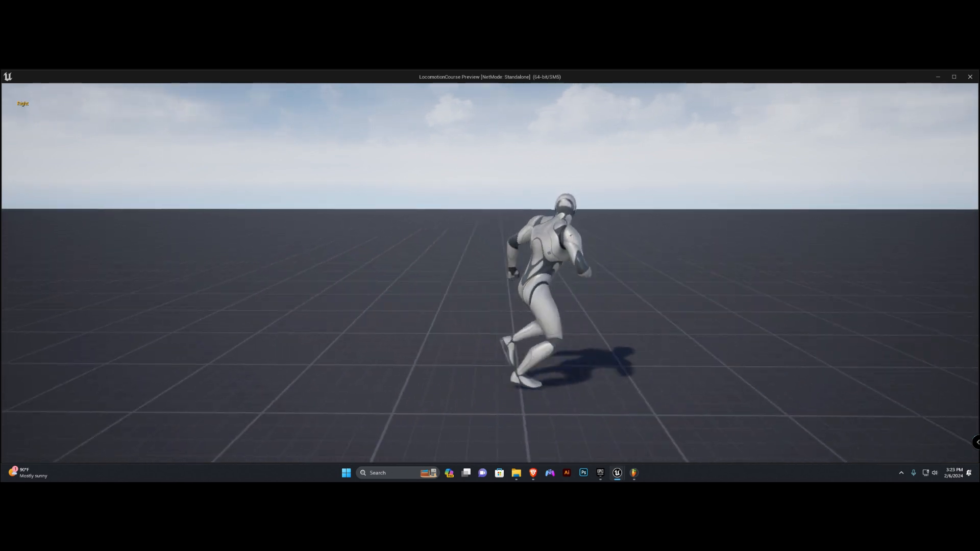
key(s)
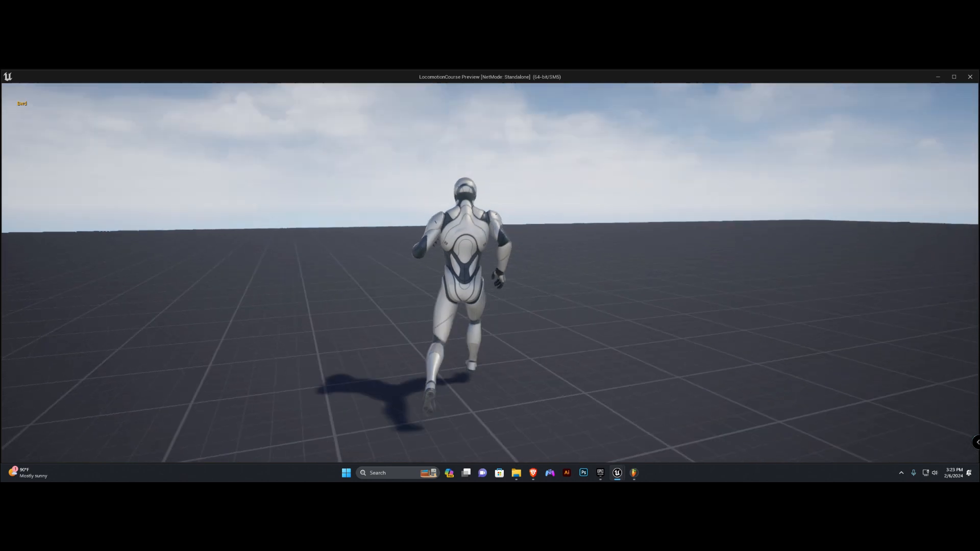
key(Escape)
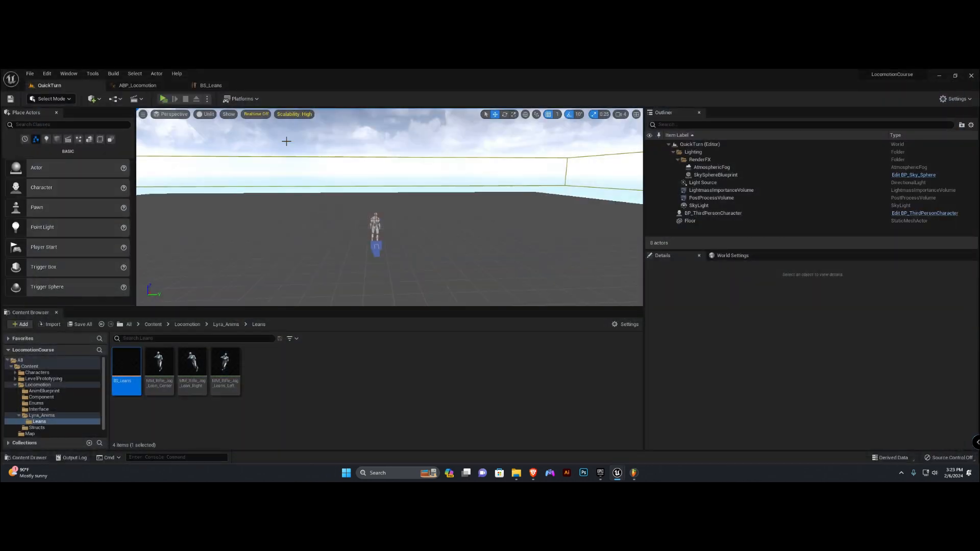
Review the lean nodes in ABP_Locomotion's Movement Cycle state and run the character through another play-test.
click(210, 85)
click(137, 85)
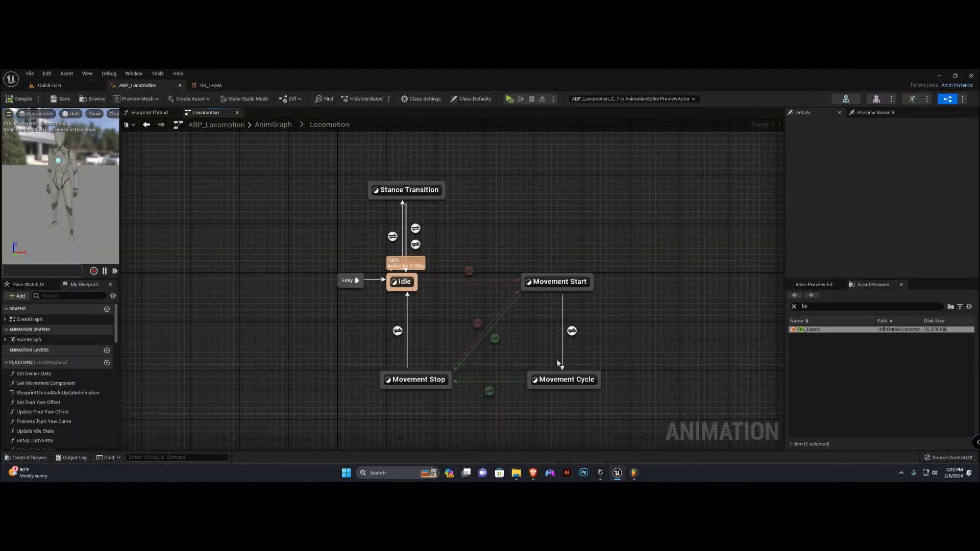
double_click(560, 379)
scroll(290, 262, up, 5)
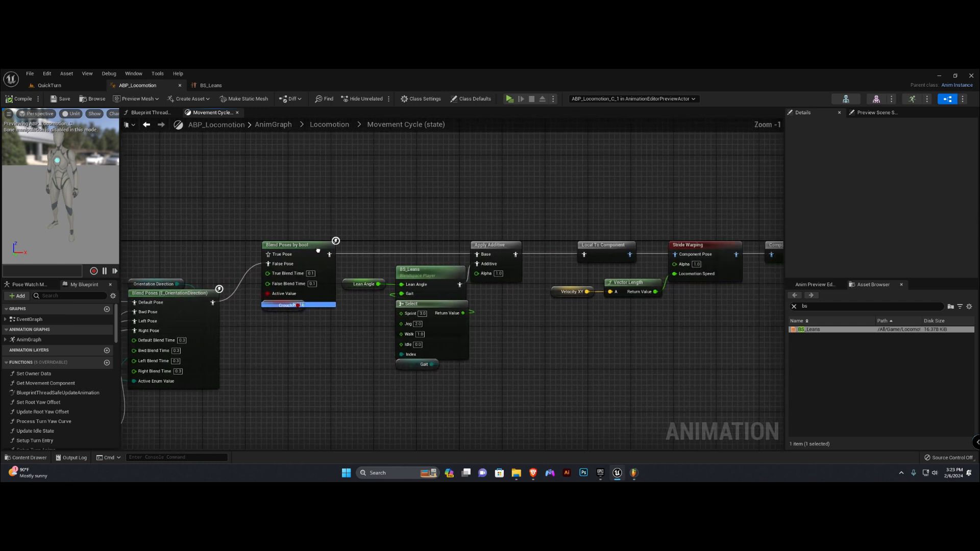
drag(565, 254, 565, 254)
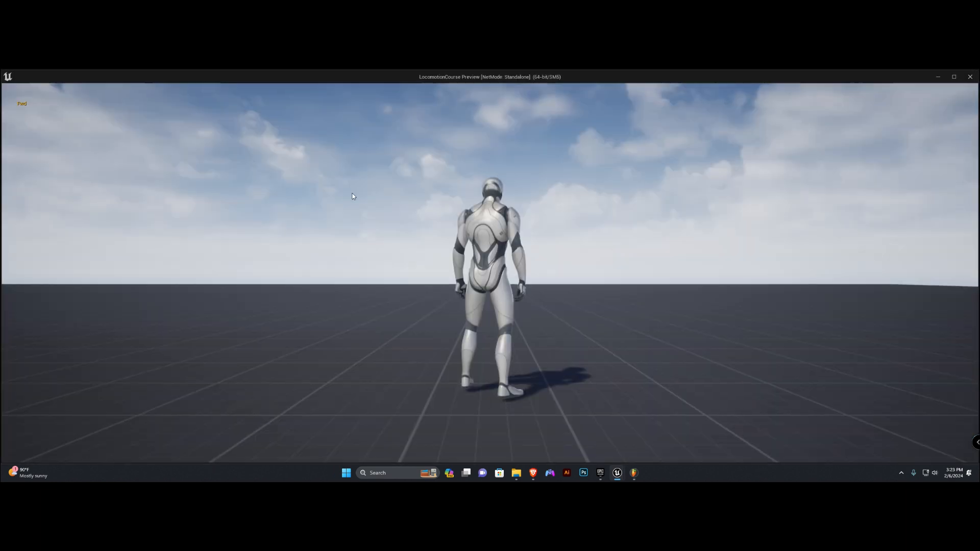
key(s)
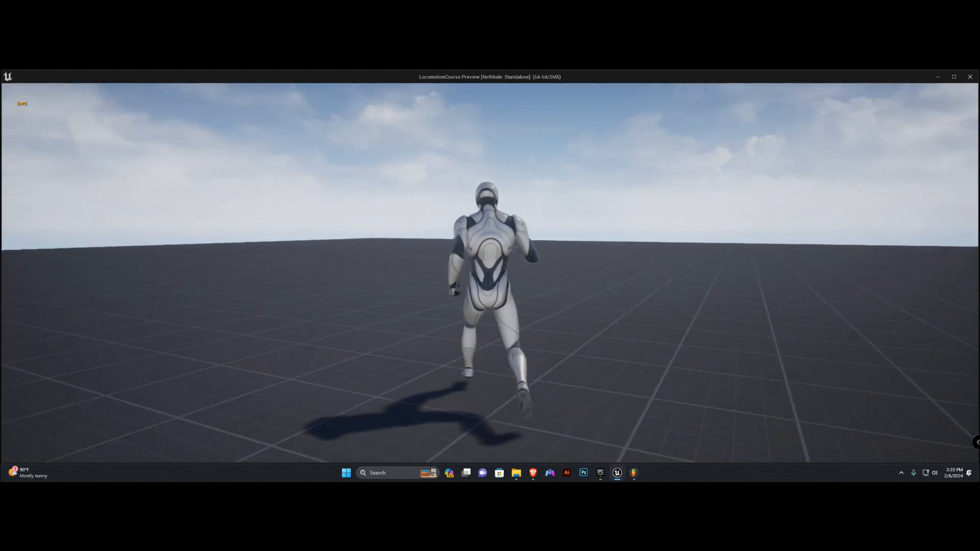